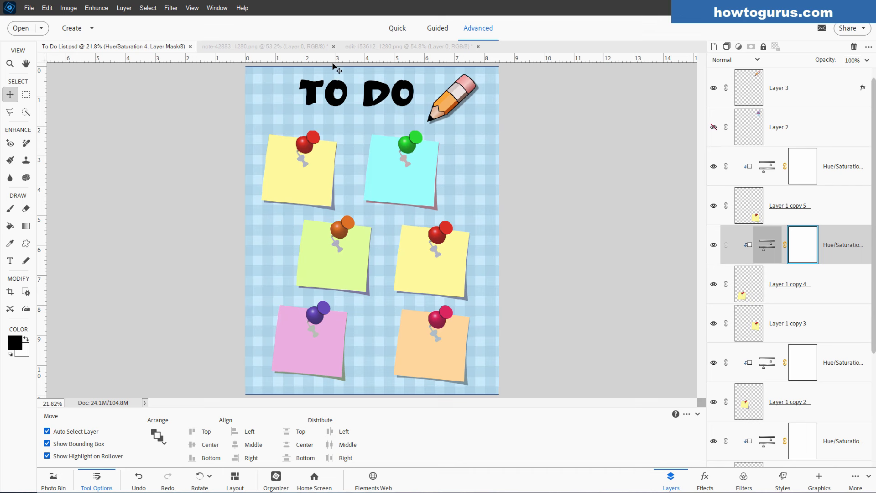
# Examine the note and pencil clip-art documents, as well as their Pixabay pages and download sizes in the browser
pyautogui.click(302, 48)
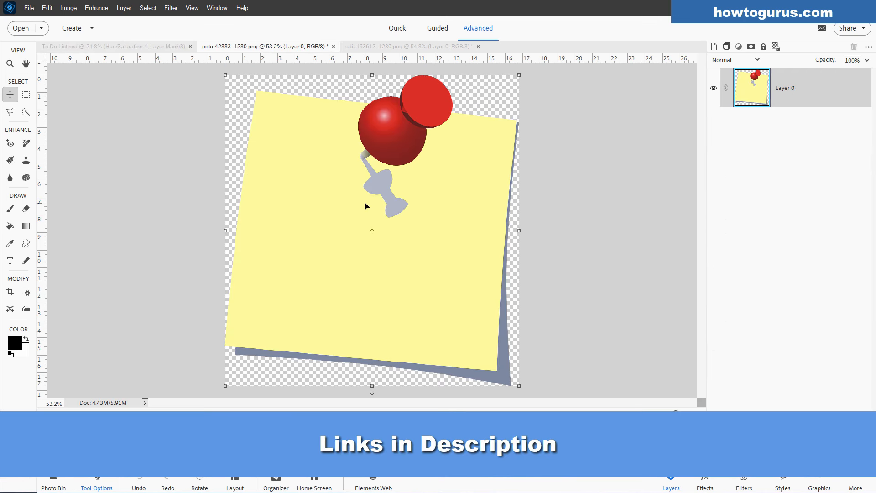
pyautogui.click(414, 46)
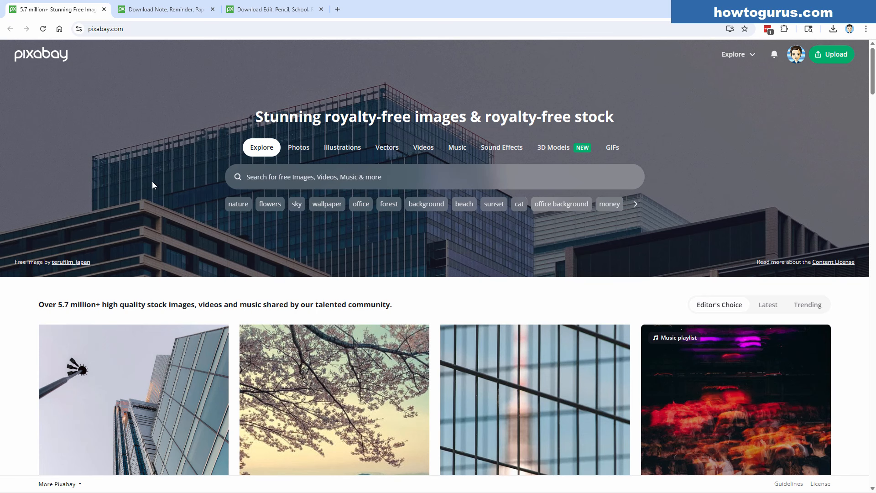
pyautogui.click(176, 15)
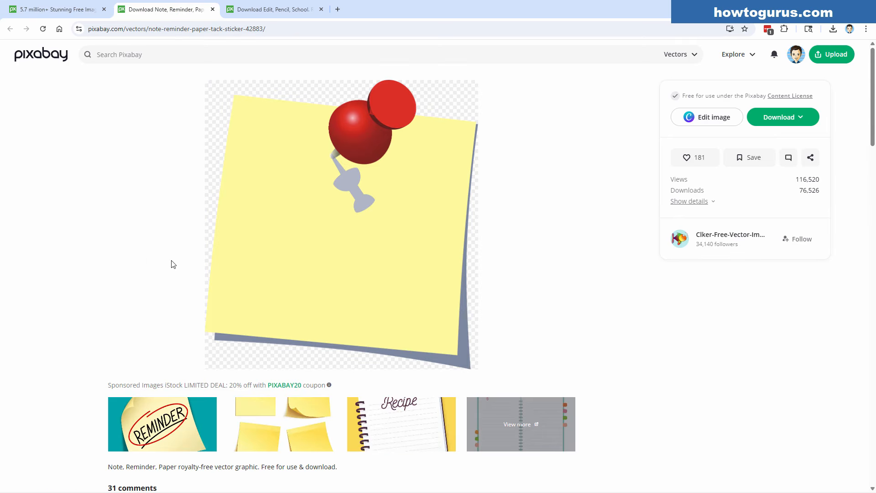
pyautogui.click(281, 25)
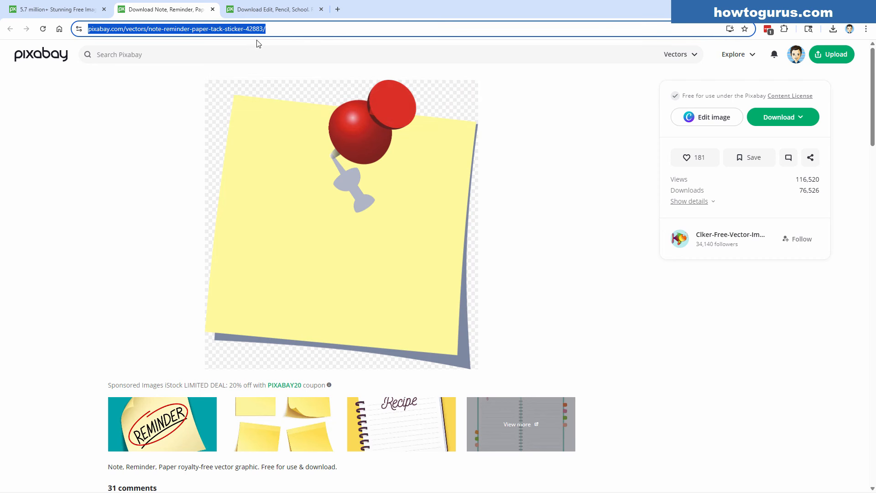
pyautogui.click(776, 122)
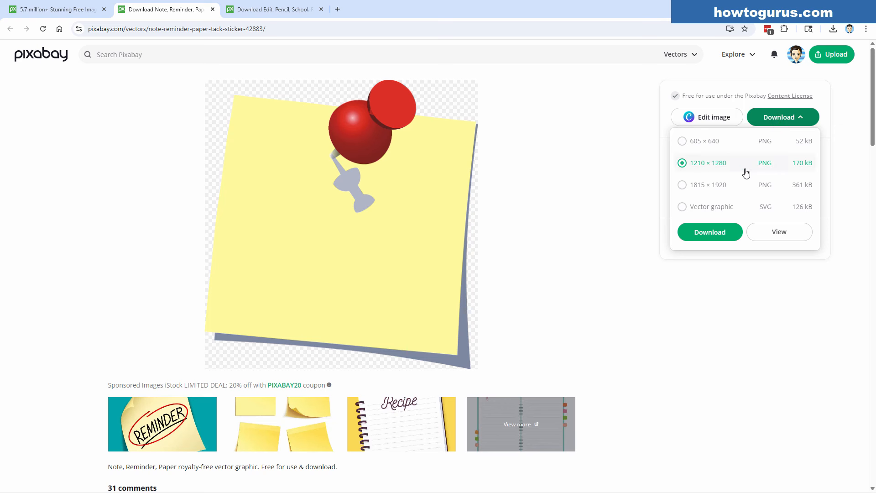
pyautogui.click(586, 142)
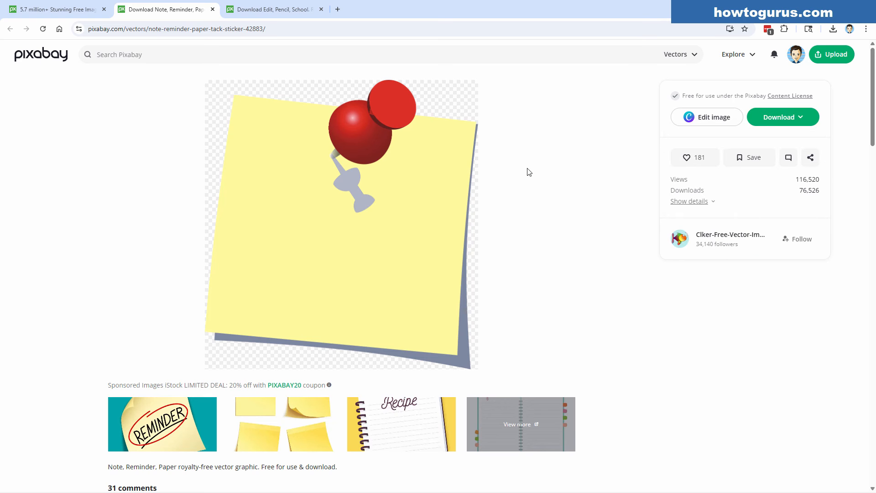
pyautogui.hotkey('ctrl', 'Tab')
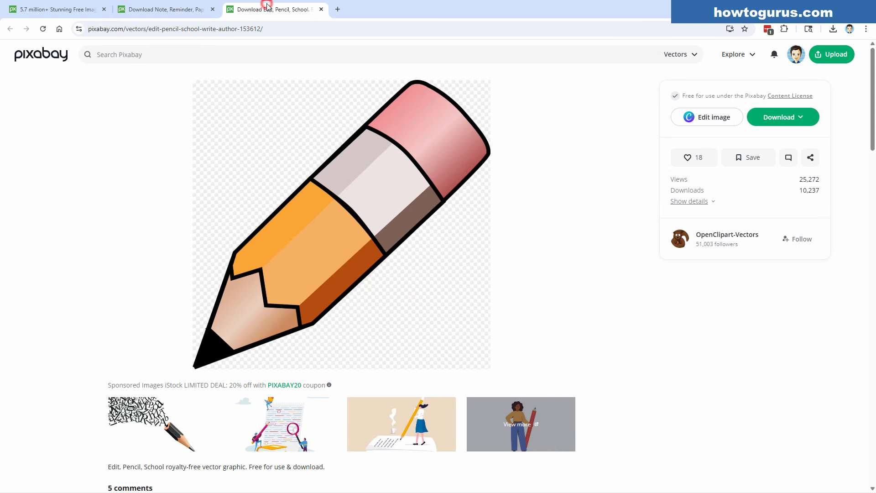
pyautogui.click(775, 119)
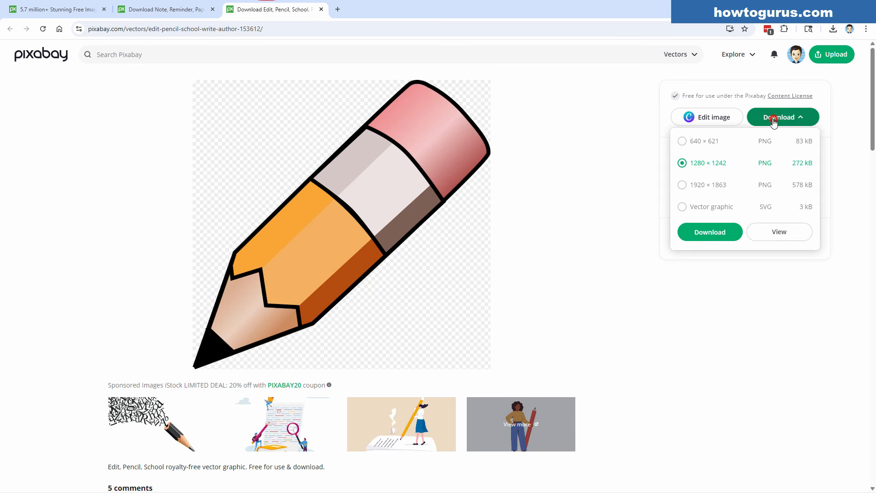
pyautogui.click(602, 175)
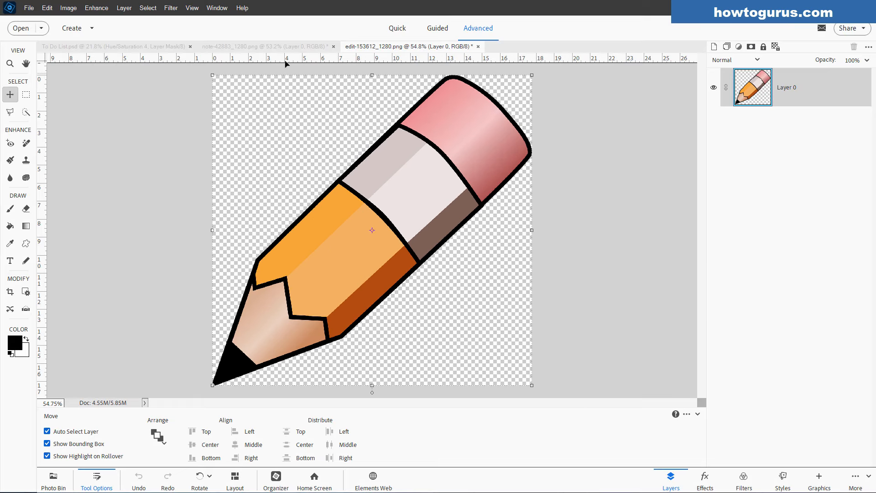
# Close To Do List.psd and create a white U.S. Paper document in Letter size, 8.5 by 11 inches at 300 pixels/inch
pyautogui.click(154, 47)
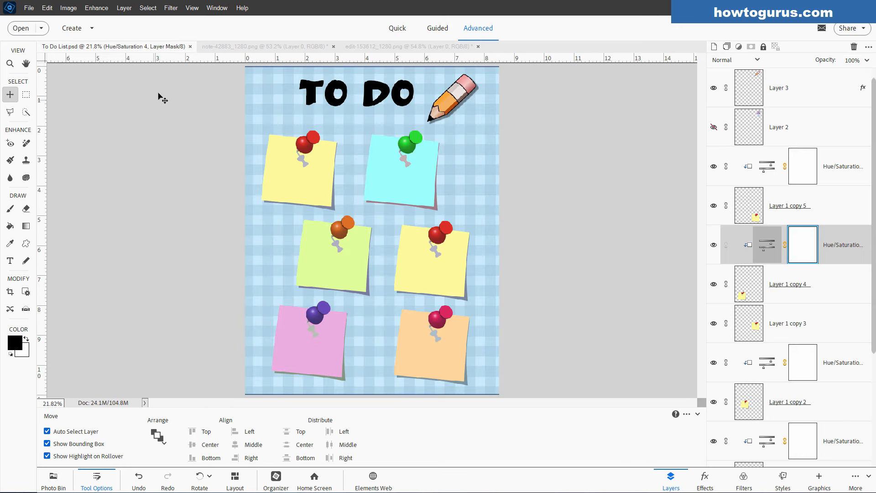
pyautogui.click(190, 46)
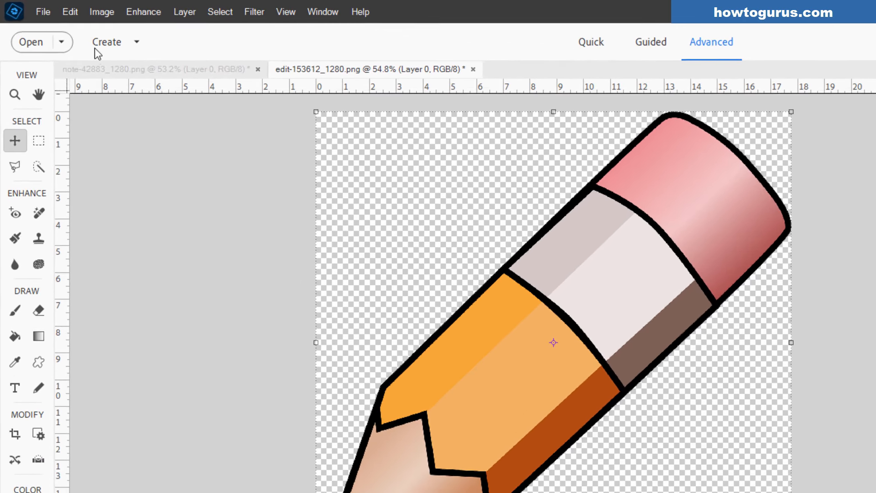
pyautogui.click(46, 14)
pyautogui.moveTo(118, 28)
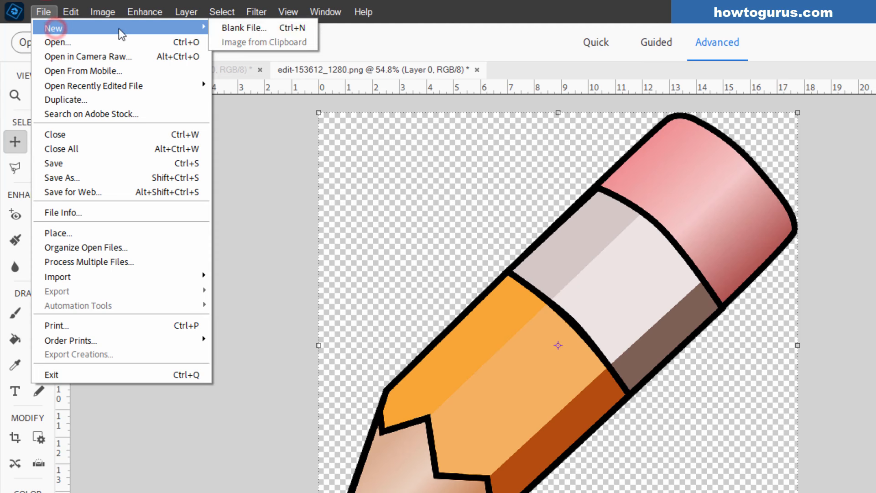
pyautogui.click(221, 28)
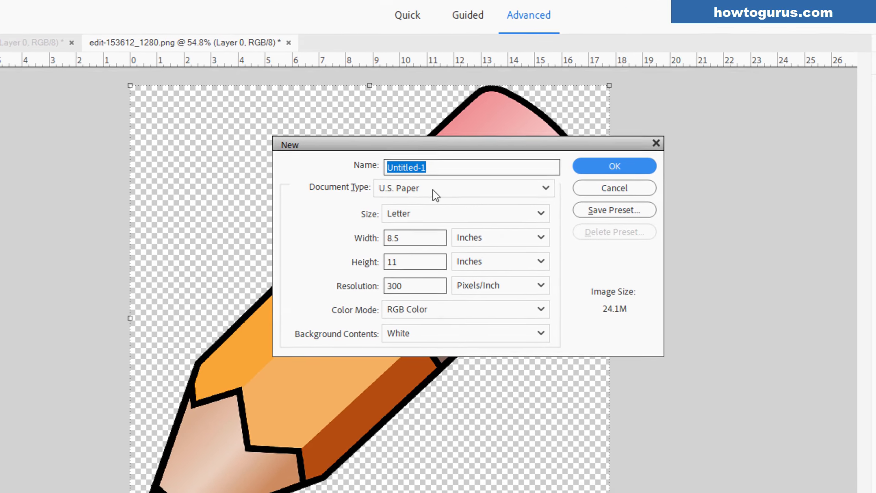
pyautogui.click(611, 218)
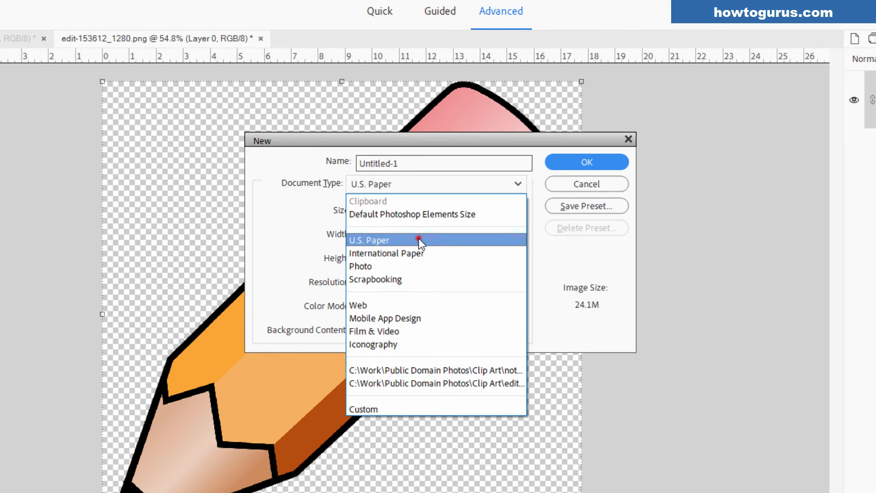
pyautogui.click(418, 239)
pyautogui.click(579, 164)
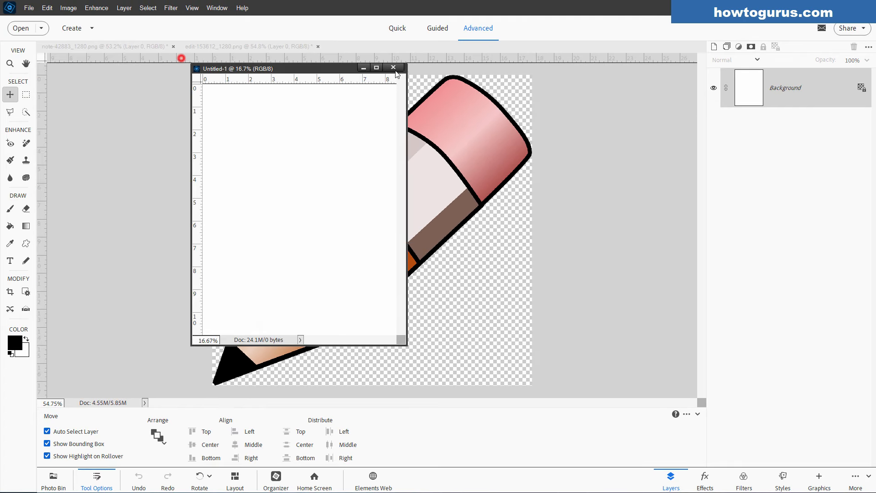
# Dock the floating Untitled-1 window alongside the other open documents, trying out undocking and redocking it
pyautogui.moveTo(395, 71); pyautogui.dragTo(431, 48)
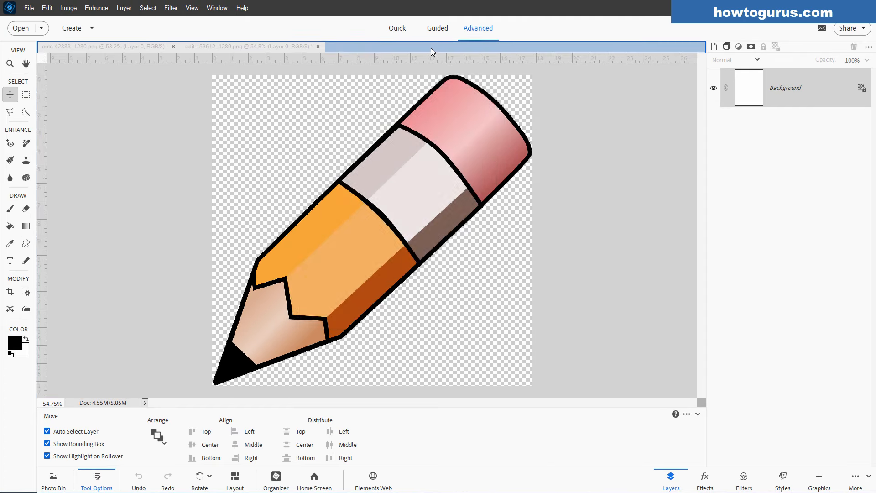
pyautogui.moveTo(361, 47); pyautogui.dragTo(363, 118)
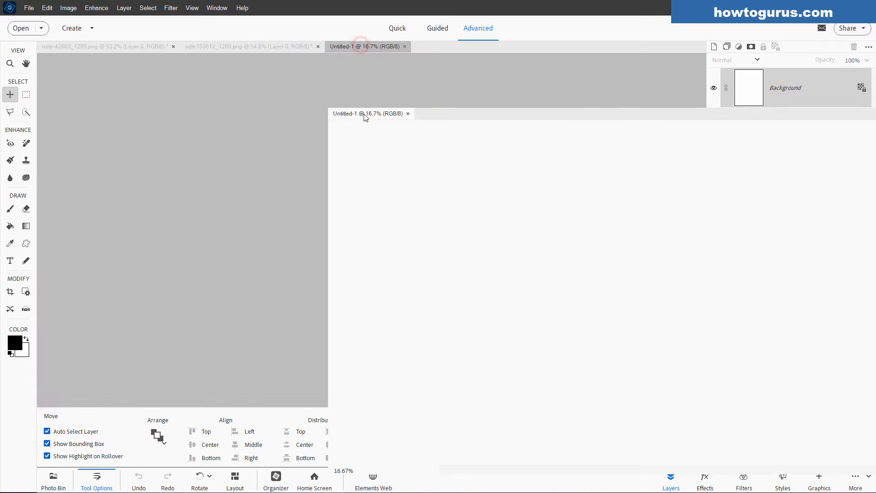
pyautogui.moveTo(422, 118); pyautogui.dragTo(400, 47)
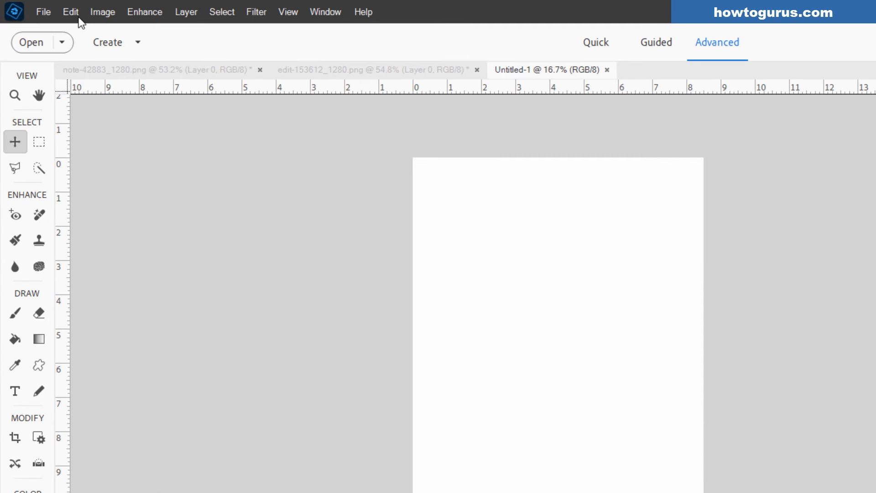
# Check in the General preferences that Allow Floating Documents in Advanced Mode is enabled
pyautogui.click(50, 10)
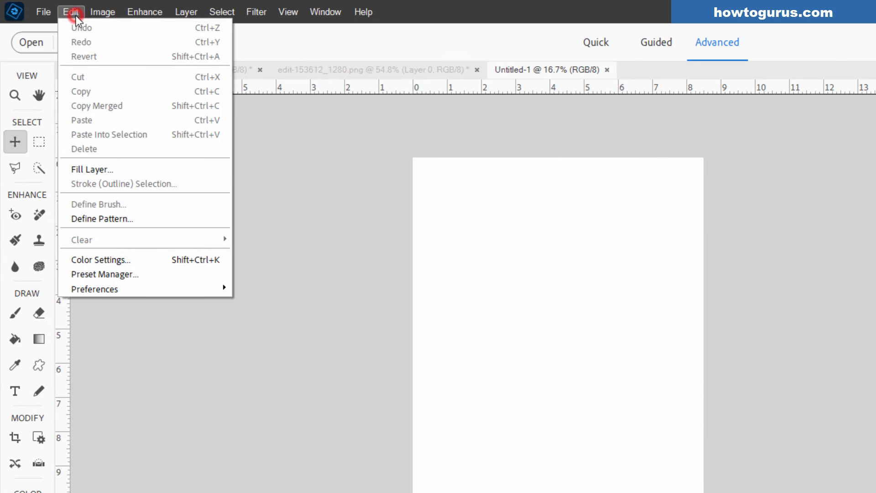
pyautogui.click(132, 289)
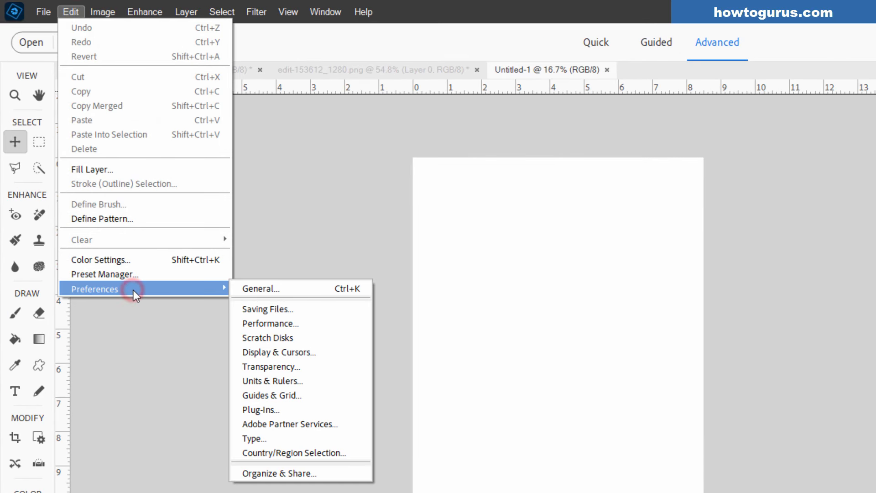
pyautogui.click(270, 289)
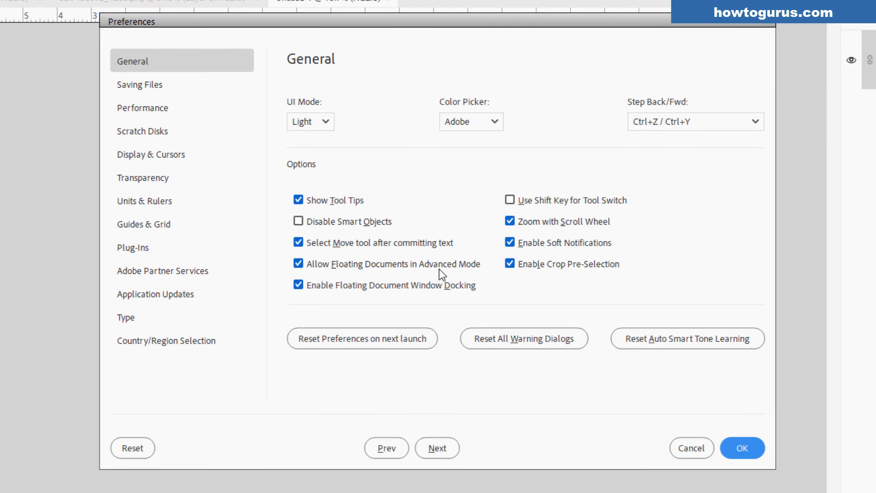
pyautogui.click(299, 264)
pyautogui.click(298, 263)
pyautogui.click(738, 447)
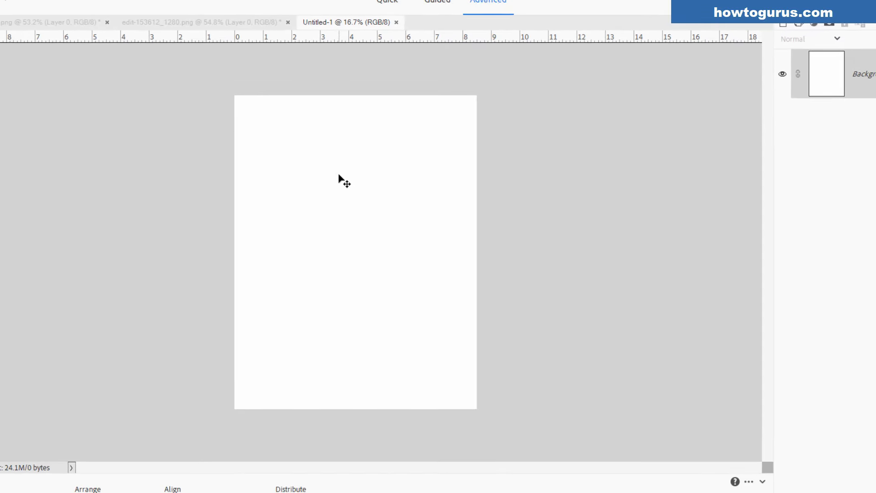
# Float note-42883_1280.png, copy its note layer onto the blank Untitled-1 page, and close the note document
pyautogui.hotkey('ctrl', '0')
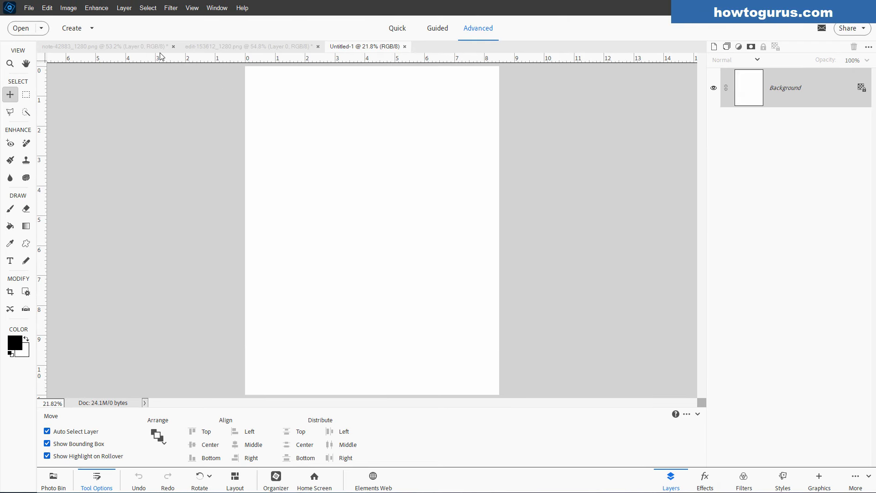
pyautogui.click(137, 46)
pyautogui.moveTo(127, 49); pyautogui.dragTo(658, 149)
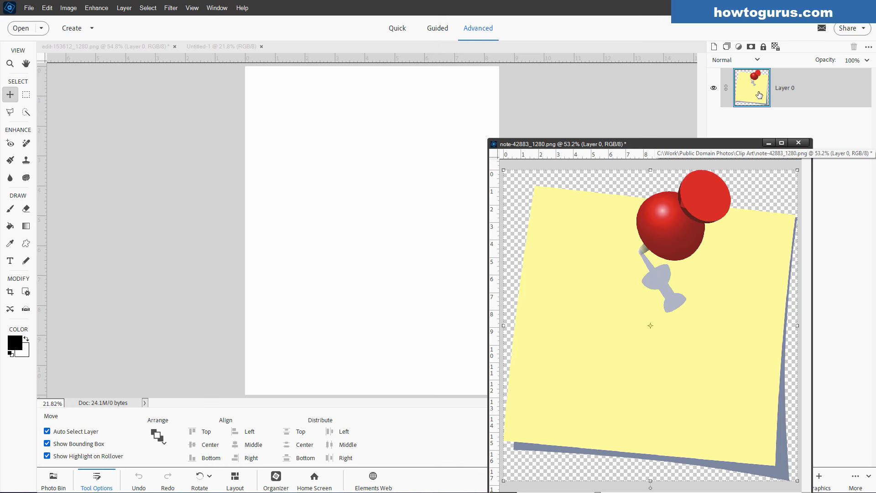
pyautogui.moveTo(759, 95); pyautogui.dragTo(356, 168)
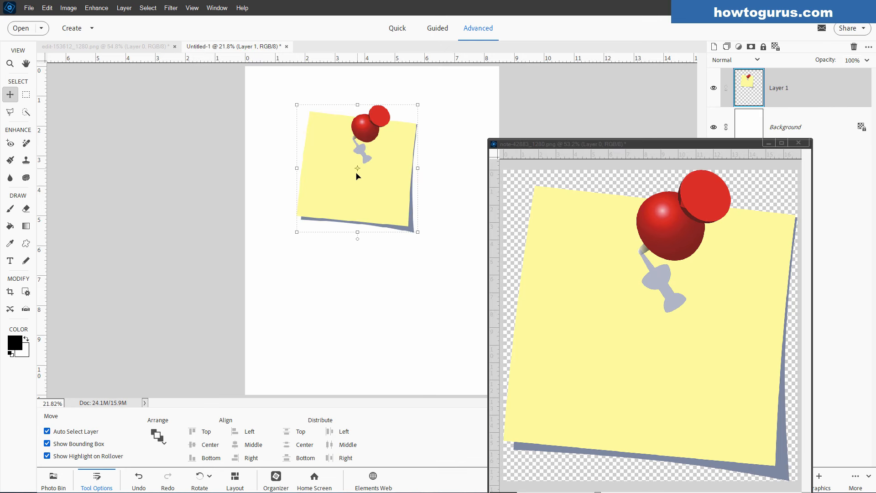
pyautogui.click(797, 145)
# Float edit-153612_1280.png, copy its pencil layer onto the Untitled-1 page, and close the pencil document
pyautogui.click(155, 47)
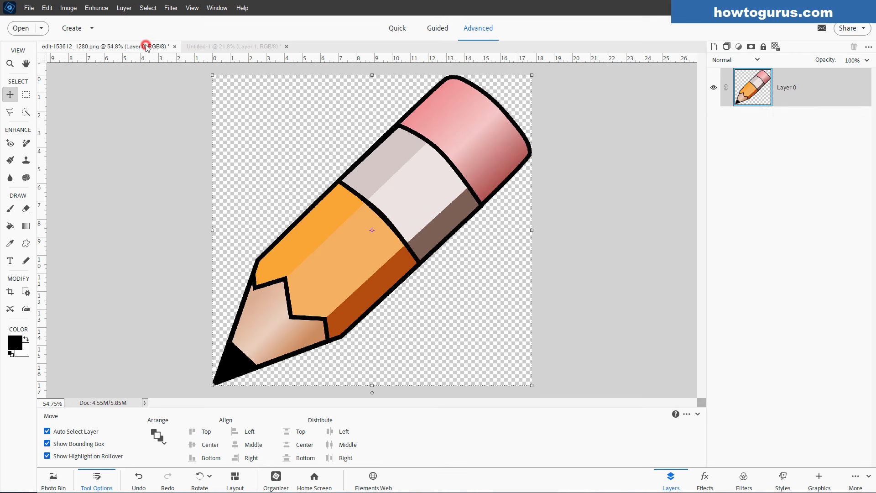
pyautogui.moveTo(145, 46); pyautogui.dragTo(454, 220)
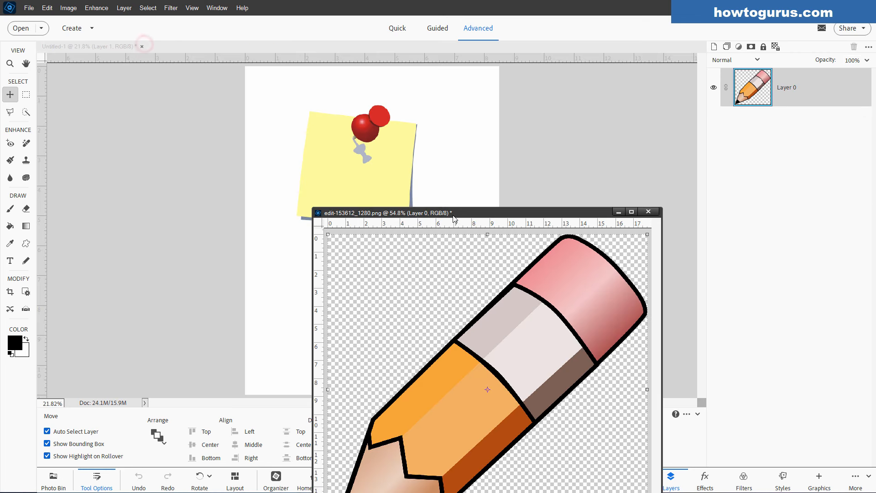
pyautogui.moveTo(752, 96); pyautogui.dragTo(450, 154)
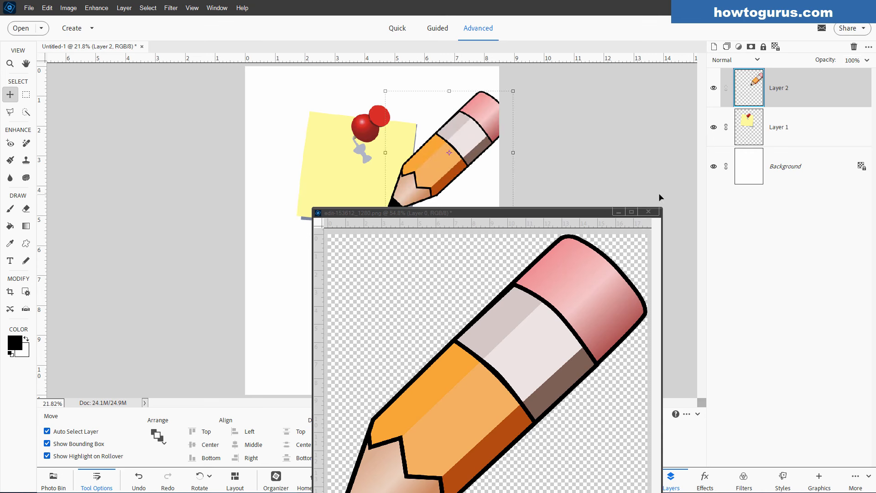
pyautogui.click(654, 212)
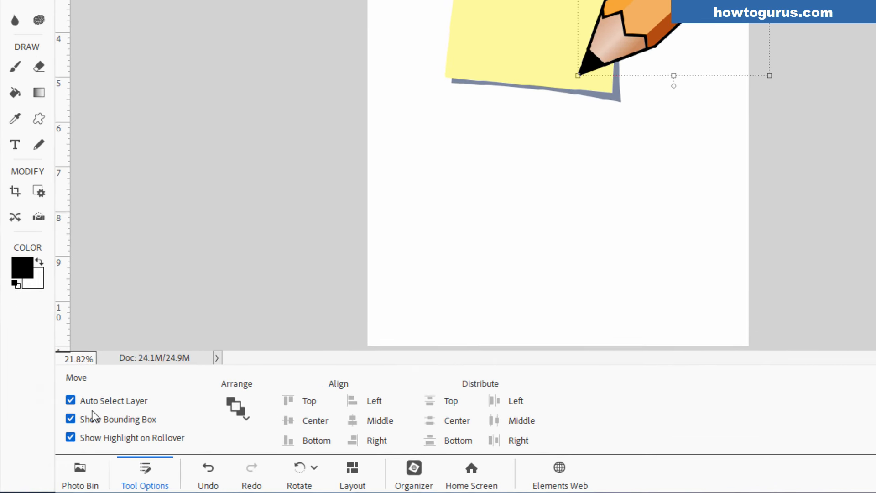
# With Auto Select Layer left enabled, move the note to the page's left side and the pencil to its upper right
pyautogui.click(114, 403)
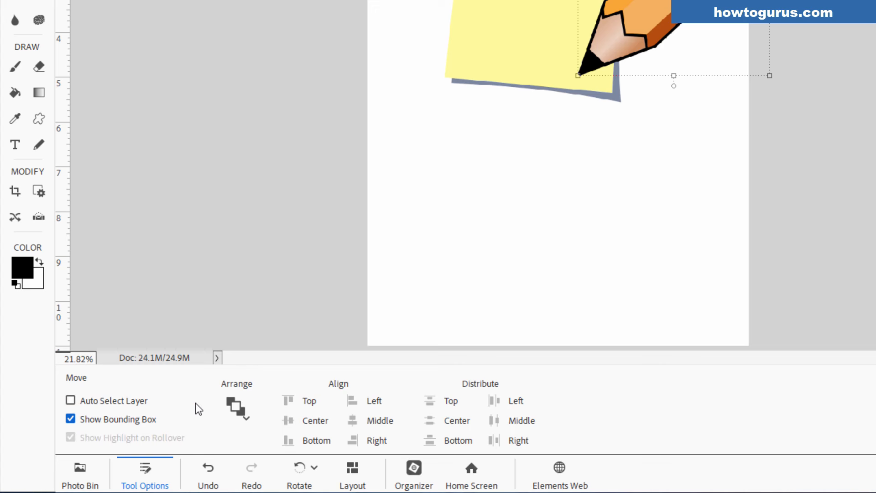
pyautogui.click(70, 401)
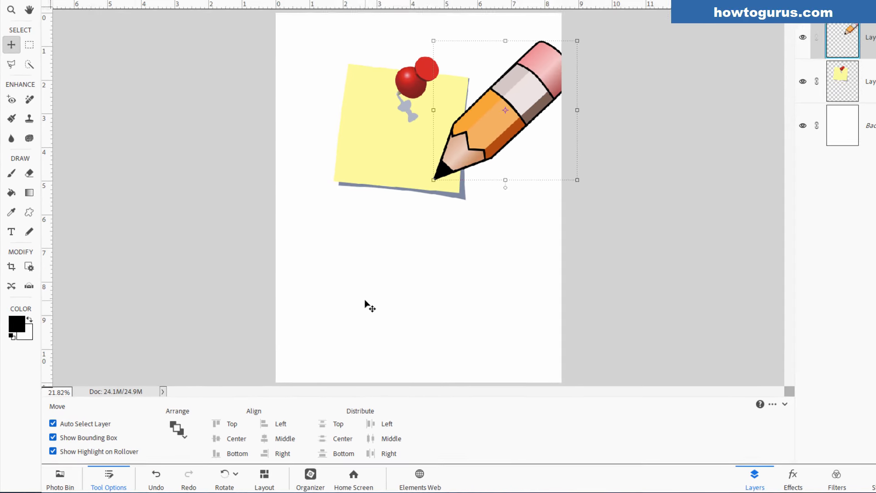
pyautogui.moveTo(519, 22); pyautogui.dragTo(472, 75)
pyautogui.moveTo(640, 18); pyautogui.dragTo(650, 32)
pyautogui.moveTo(433, 185); pyautogui.dragTo(438, 180)
pyautogui.moveTo(504, 134)
pyautogui.mouseDown()
pyautogui.moveTo(501, 156)
pyautogui.moveTo(504, 139)
pyautogui.mouseUp()
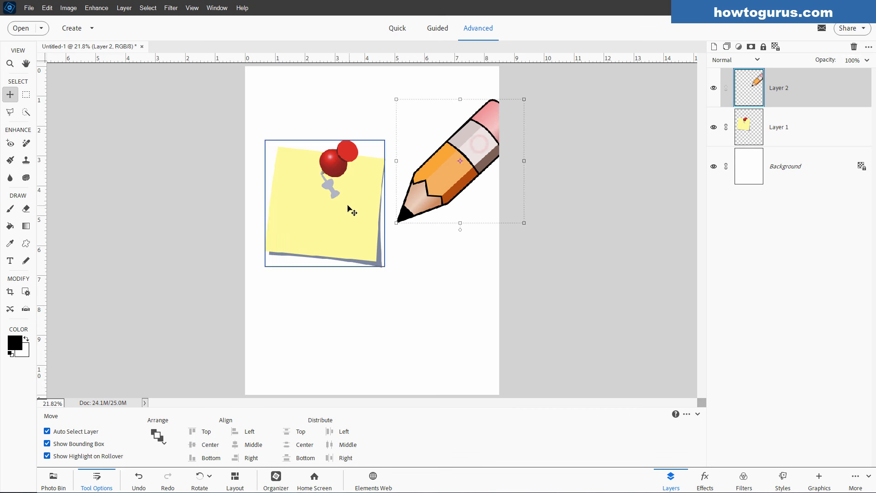
pyautogui.moveTo(352, 209)
pyautogui.mouseDown()
pyautogui.moveTo(351, 252)
pyautogui.moveTo(347, 191)
pyautogui.mouseUp()
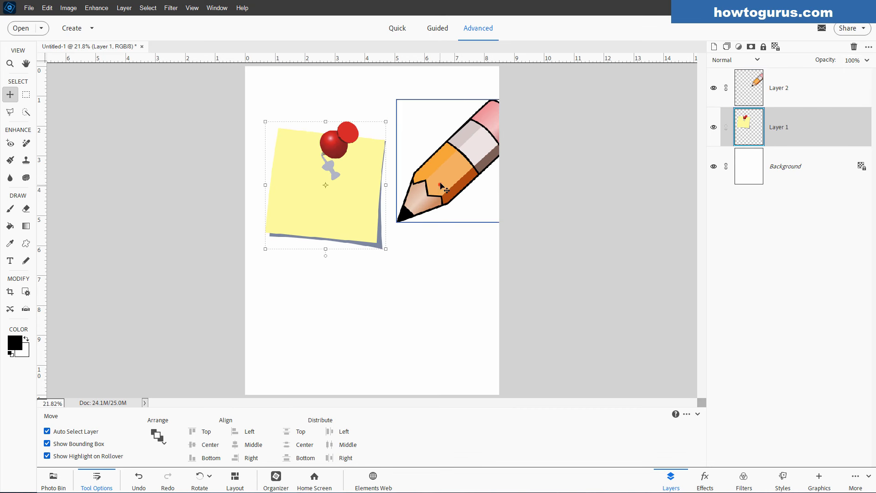
pyautogui.moveTo(440, 185); pyautogui.dragTo(442, 155)
# Hide the pencil layer and move the note up near the page's upper-left corner
pyautogui.click(713, 88)
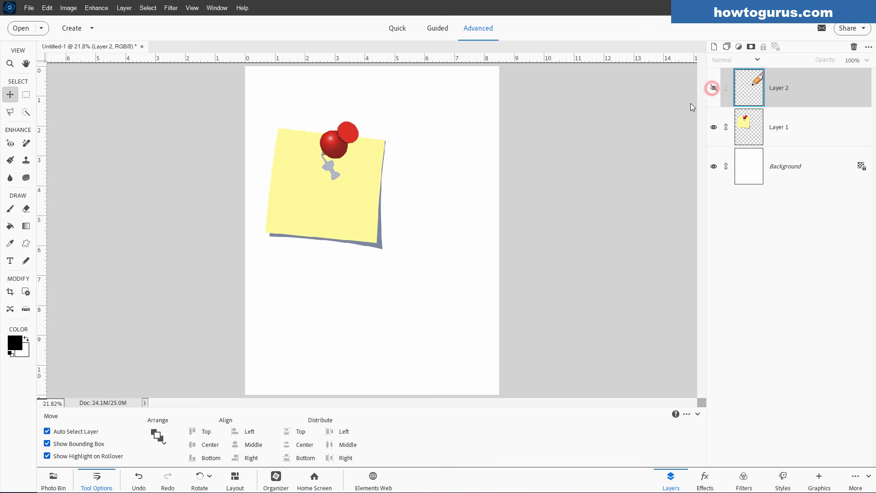
pyautogui.moveTo(356, 219); pyautogui.dragTo(346, 179)
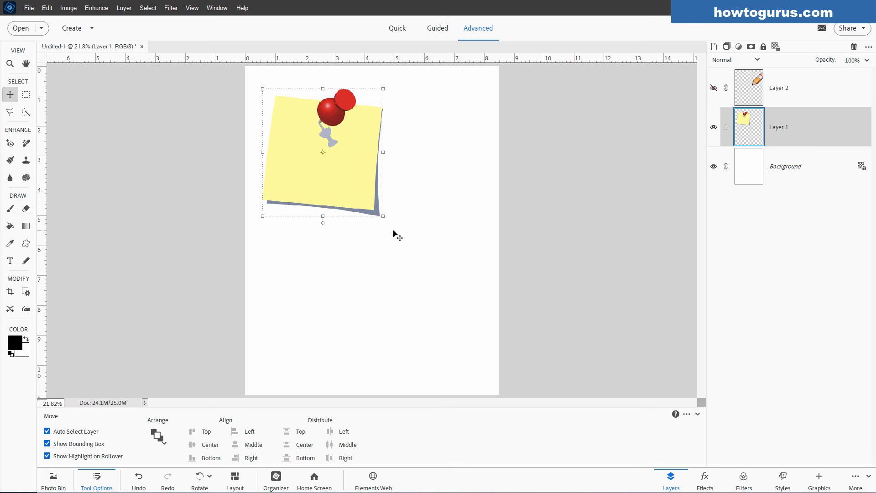
# Scale the note proportionally to about 75.46% and move it slightly down the page's left side
pyautogui.hotkey('ctrl', 't')
pyautogui.moveTo(379, 216); pyautogui.dragTo(350, 190)
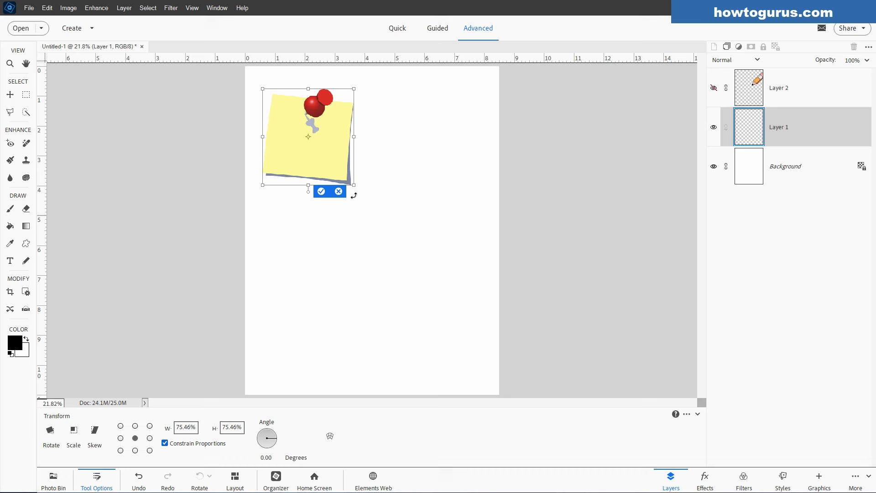
pyautogui.click(323, 190)
pyautogui.moveTo(316, 154); pyautogui.dragTo(299, 178)
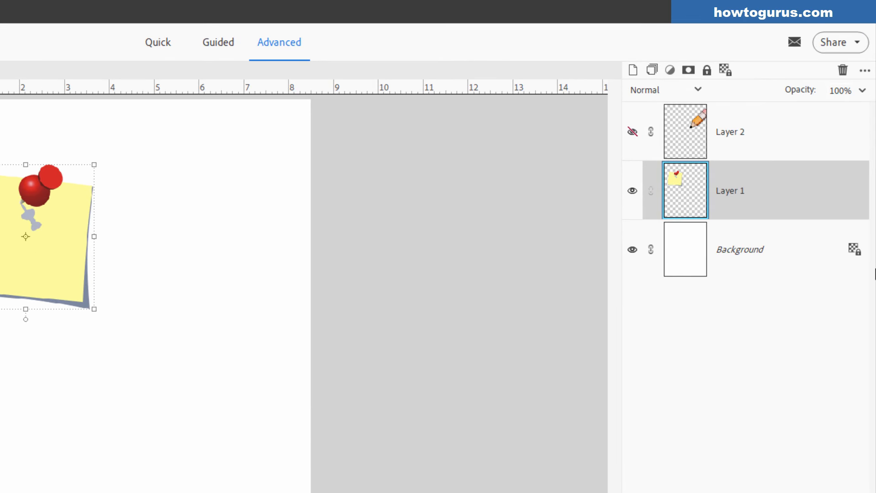
# Duplicate the note layer and place the copy to the right of the original, slightly lower on the page
pyautogui.rightClick(728, 194)
pyautogui.click(757, 242)
pyautogui.click(346, 223)
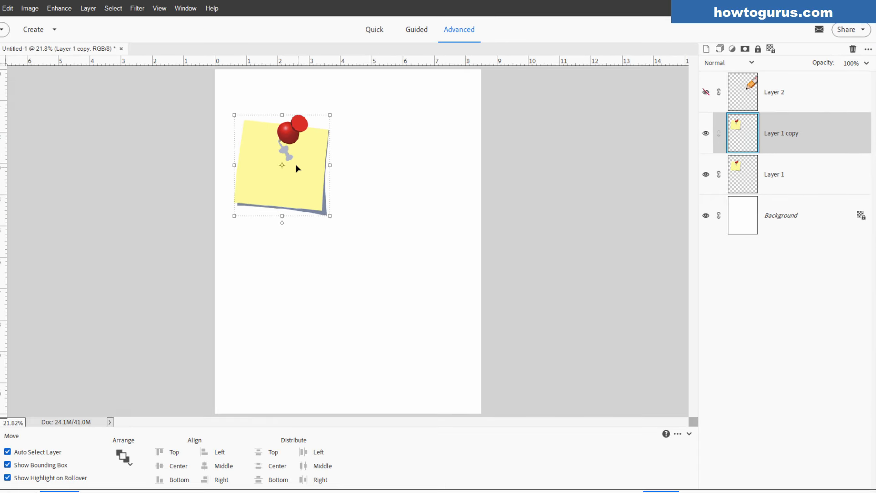
pyautogui.moveTo(45, 238); pyautogui.dragTo(85, 248)
pyautogui.moveTo(350, 167); pyautogui.dragTo(449, 198)
# Duplicate the right-hand note's layer and place the new copy directly below the original note on the page's left side
pyautogui.rightClick(780, 128)
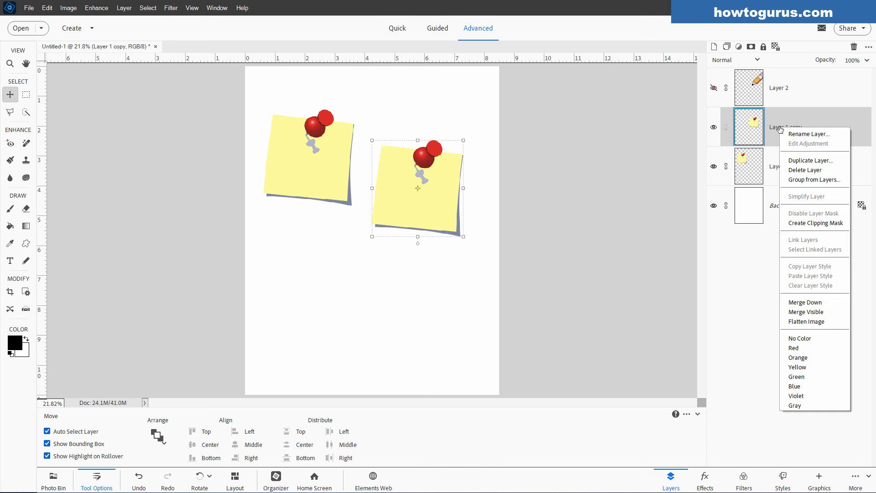
pyautogui.click(810, 160)
pyautogui.click(521, 145)
pyautogui.moveTo(428, 211); pyautogui.dragTo(323, 287)
# Duplicate the lower-left note's layer and place the new copy below the right-hand note
pyautogui.rightClick(751, 133)
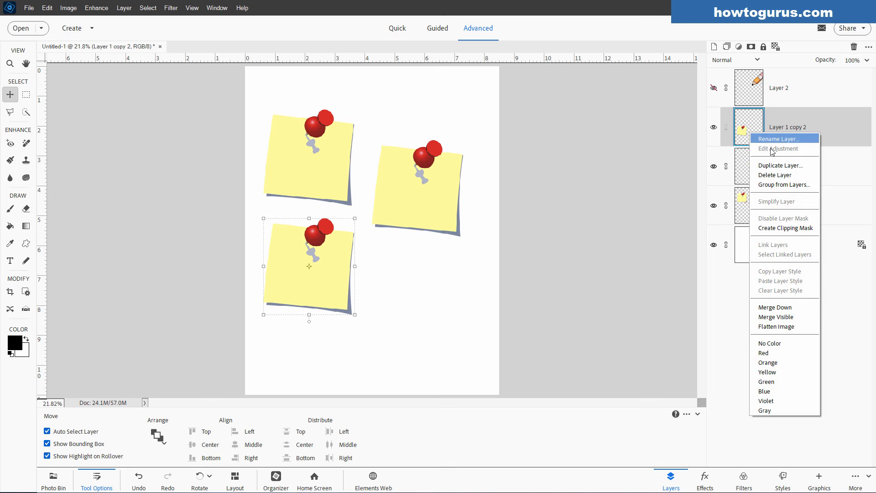
pyautogui.click(784, 163)
pyautogui.click(527, 147)
pyautogui.moveTo(342, 270); pyautogui.dragTo(449, 299)
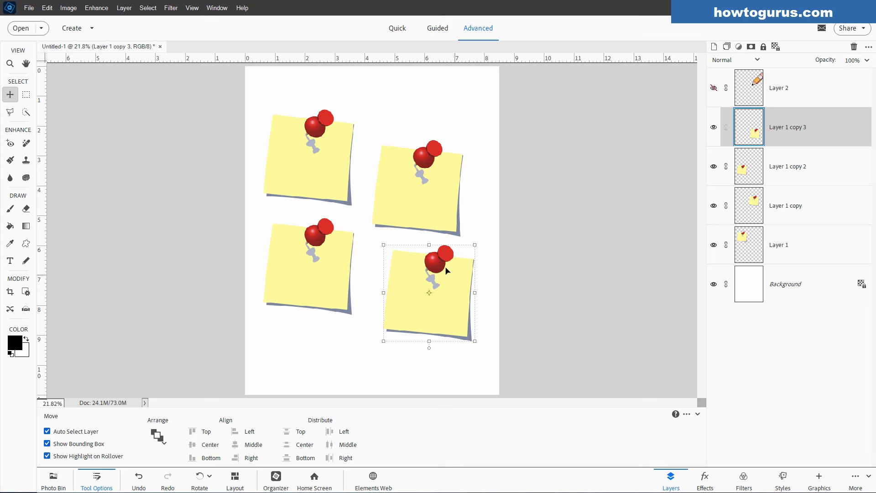
# Duplicate the lower-right note's layer and place the fifth note at the page's lower-left corner
pyautogui.rightClick(781, 131)
pyautogui.click(801, 161)
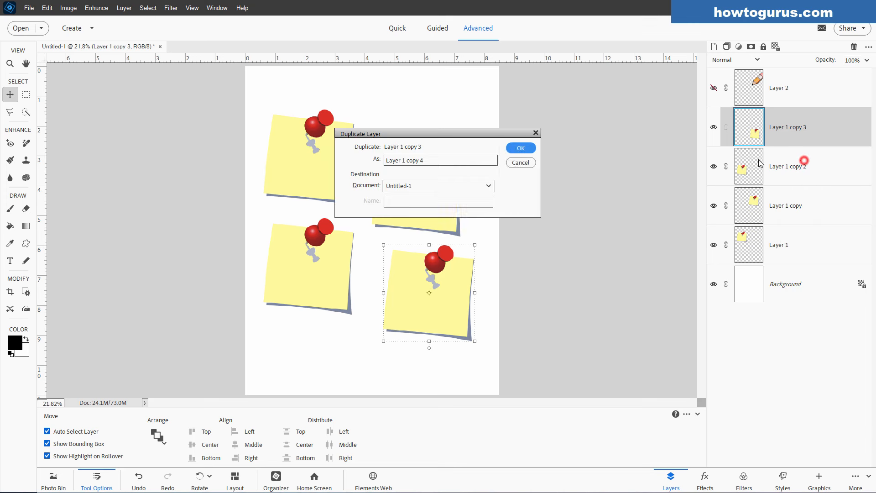
pyautogui.click(520, 146)
pyautogui.moveTo(415, 301); pyautogui.dragTo(307, 354)
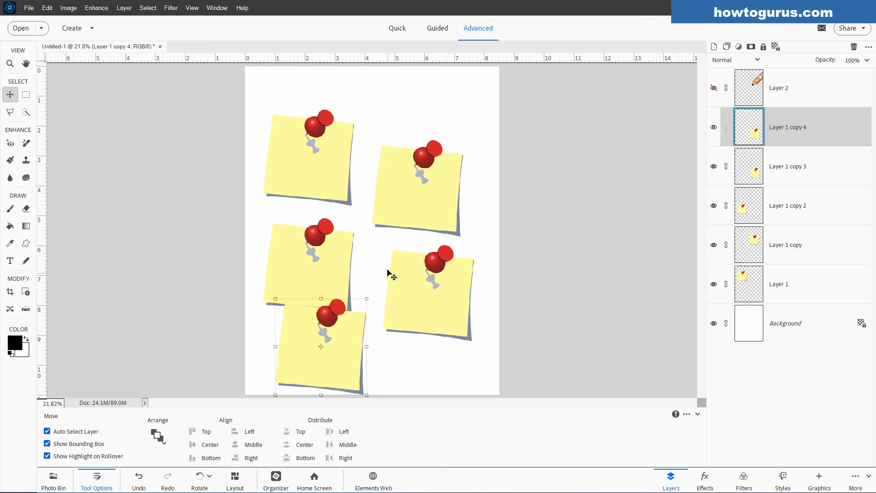
# Stagger the notes by moving the middle one toward the page center and shifting the bottom-left and lower-right ones to clear it
pyautogui.moveTo(328, 268); pyautogui.dragTo(340, 258)
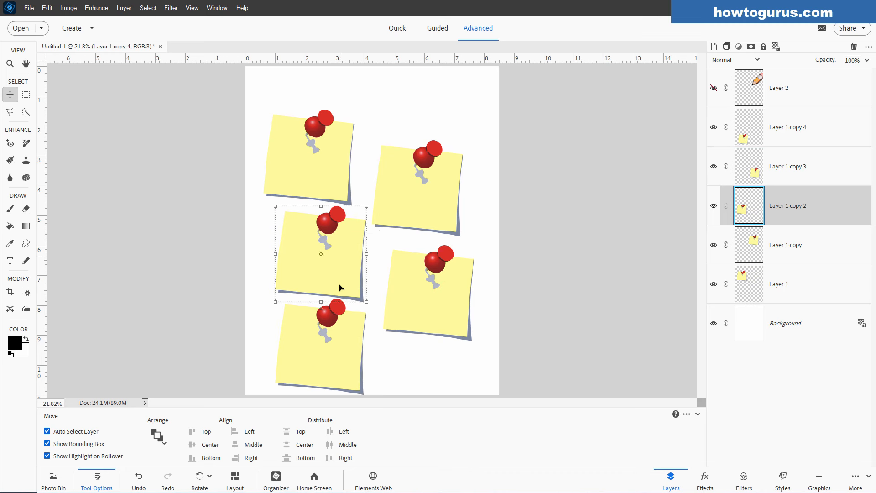
pyautogui.moveTo(338, 340); pyautogui.dragTo(326, 334)
pyautogui.moveTo(317, 294); pyautogui.dragTo(334, 289)
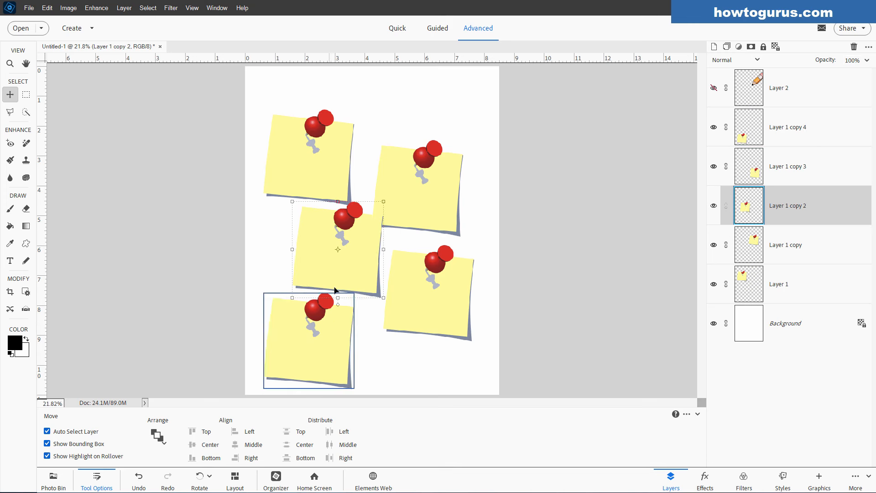
pyautogui.moveTo(404, 310); pyautogui.dragTo(411, 321)
pyautogui.moveTo(370, 292); pyautogui.dragTo(377, 292)
pyautogui.moveTo(375, 251); pyautogui.dragTo(369, 252)
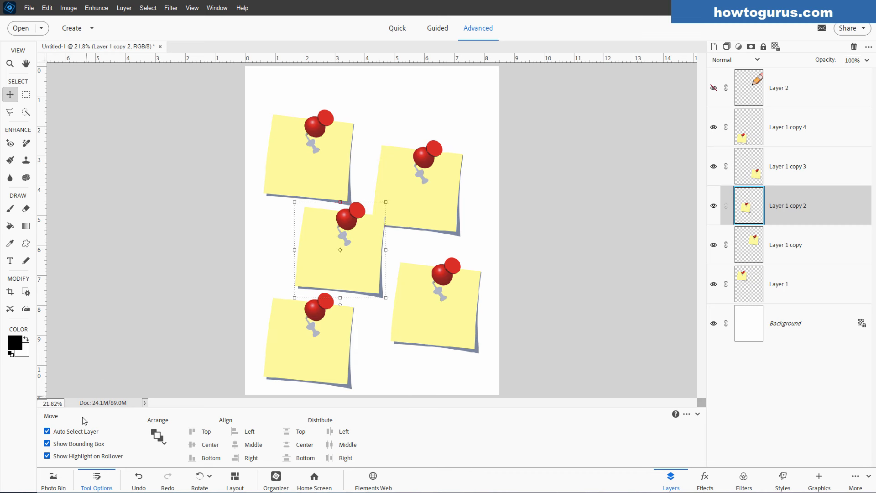
# Fine-tune the spacing of the five notes, nudging the upper-left note slightly higher
pyautogui.moveTo(316, 174); pyautogui.dragTo(314, 166)
pyautogui.moveTo(407, 192)
pyautogui.mouseDown()
pyautogui.moveTo(418, 188)
pyautogui.moveTo(412, 194)
pyautogui.mouseUp()
pyautogui.moveTo(364, 261)
pyautogui.mouseDown()
pyautogui.moveTo(354, 260)
pyautogui.moveTo(366, 259)
pyautogui.mouseUp()
pyautogui.moveTo(441, 314); pyautogui.dragTo(441, 314)
pyautogui.click(332, 342)
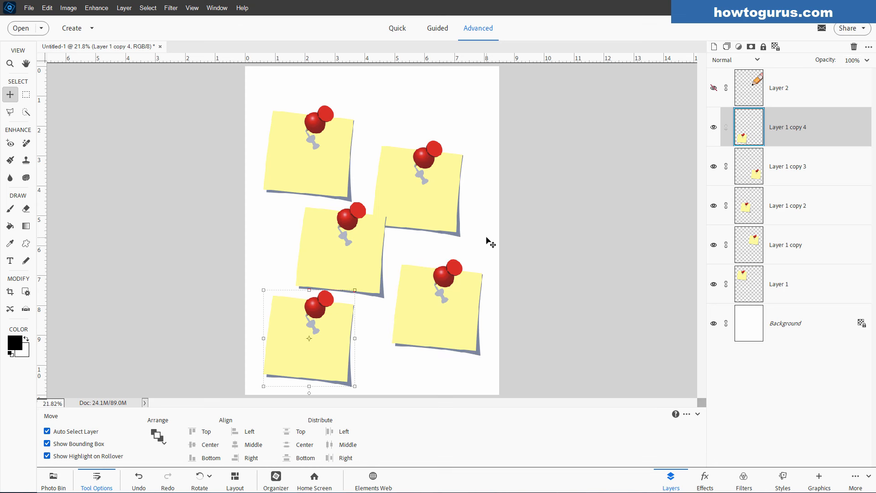
# Apply the blue gingham graphic from the Backgrounds collection as the page background
pyautogui.click(820, 479)
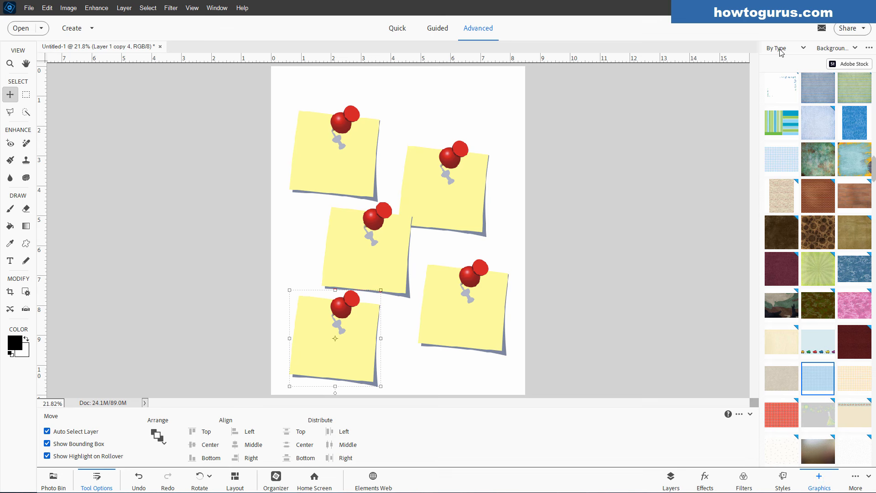
pyautogui.click(835, 48)
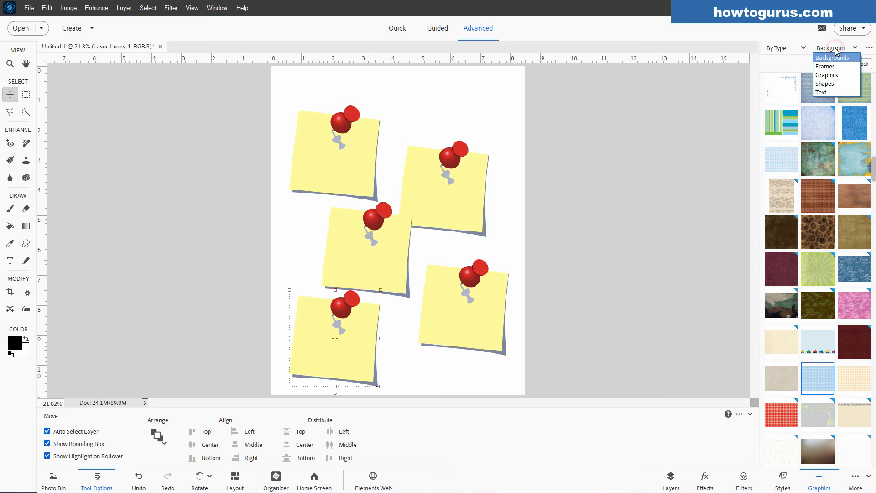
pyautogui.click(835, 48)
pyautogui.moveTo(874, 163); pyautogui.dragTo(874, 94)
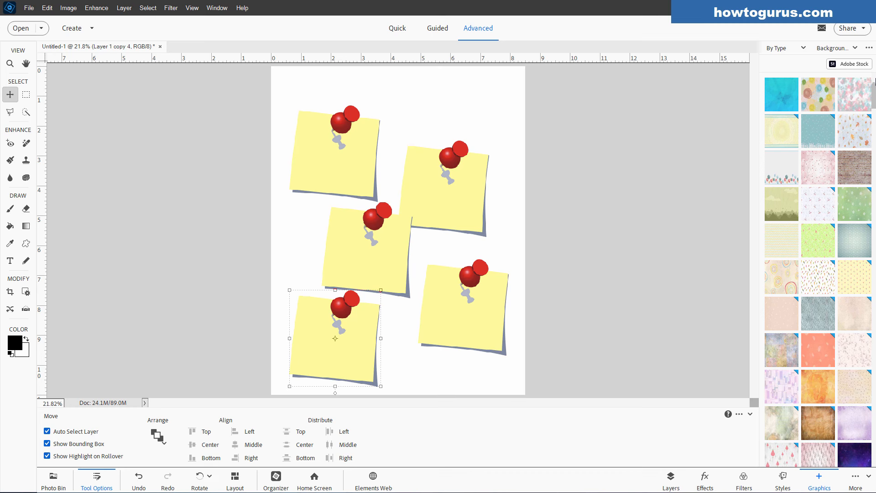
pyautogui.moveTo(874, 80); pyautogui.dragTo(874, 171)
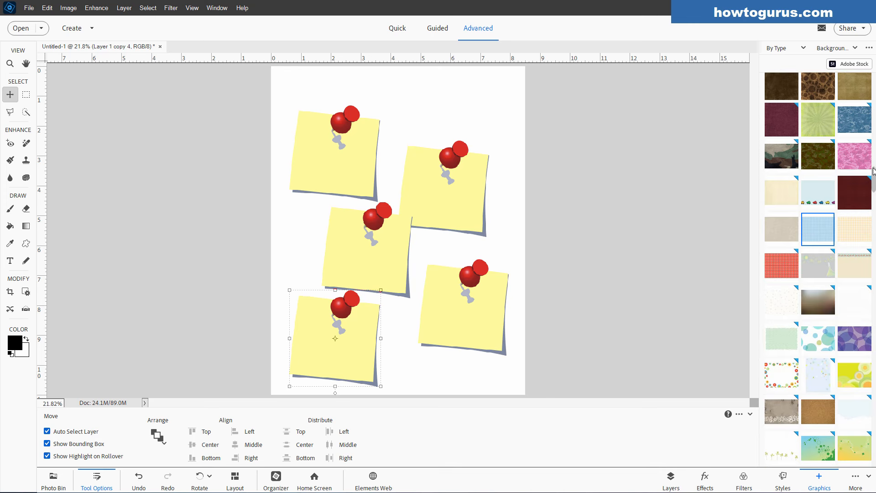
pyautogui.doubleClick(819, 228)
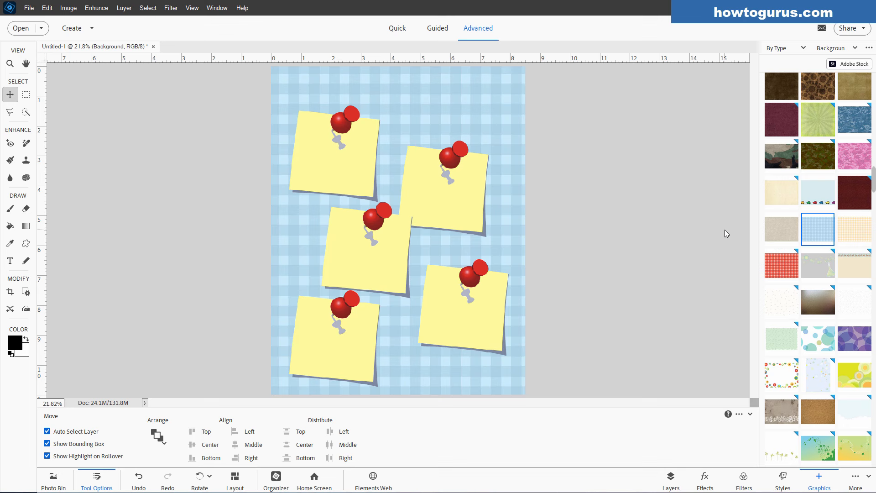
# Duplicate the blue gingham Background layer and hide the copy
pyautogui.click(671, 479)
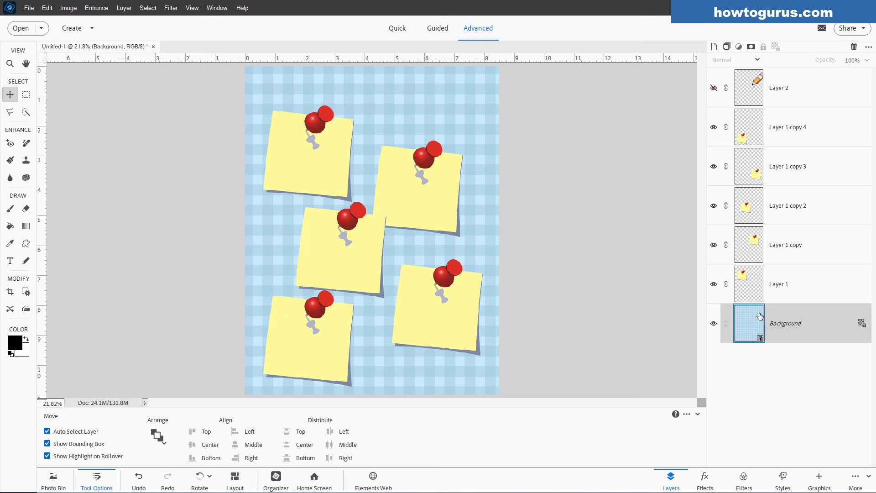
pyautogui.rightClick(785, 327)
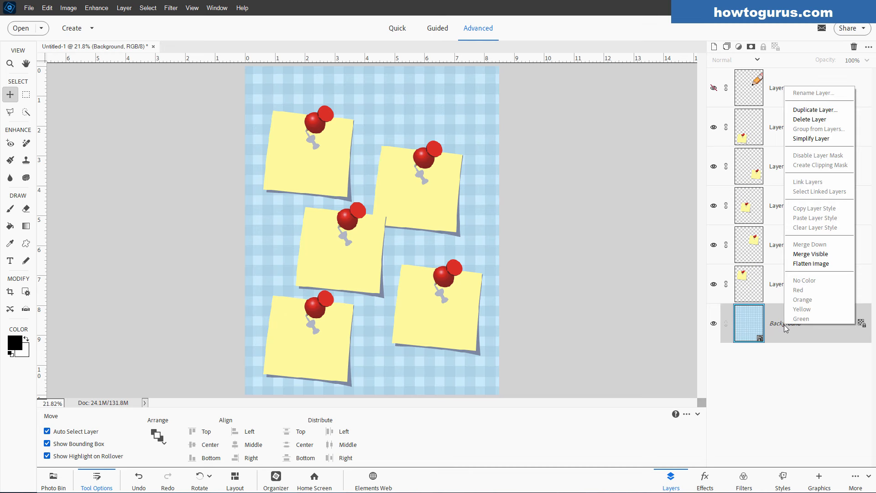
pyautogui.click(815, 110)
pyautogui.click(521, 146)
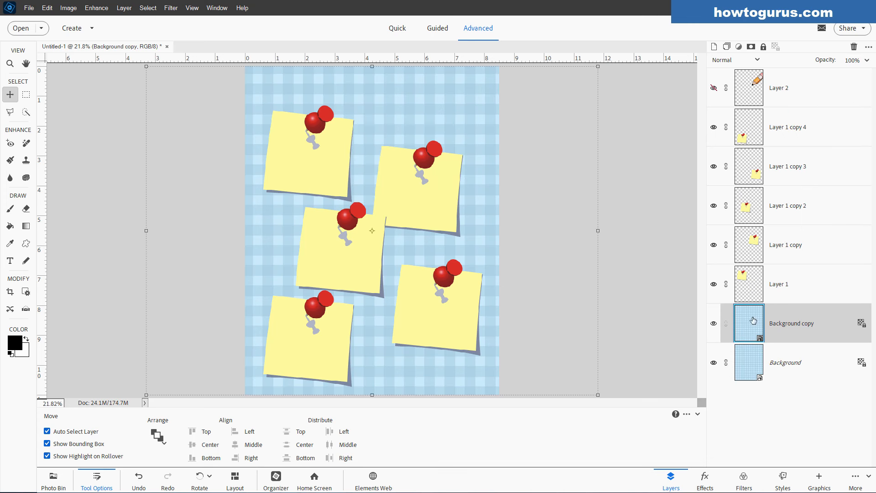
pyautogui.click(714, 323)
# Replace the page background with the orange-and-white gingham graphic and keep a hidden duplicate of that layer
pyautogui.click(819, 478)
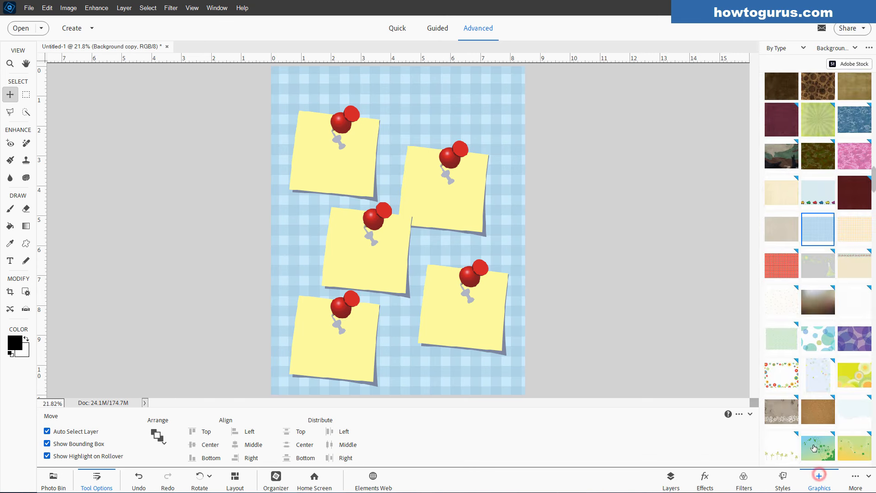
pyautogui.doubleClick(860, 233)
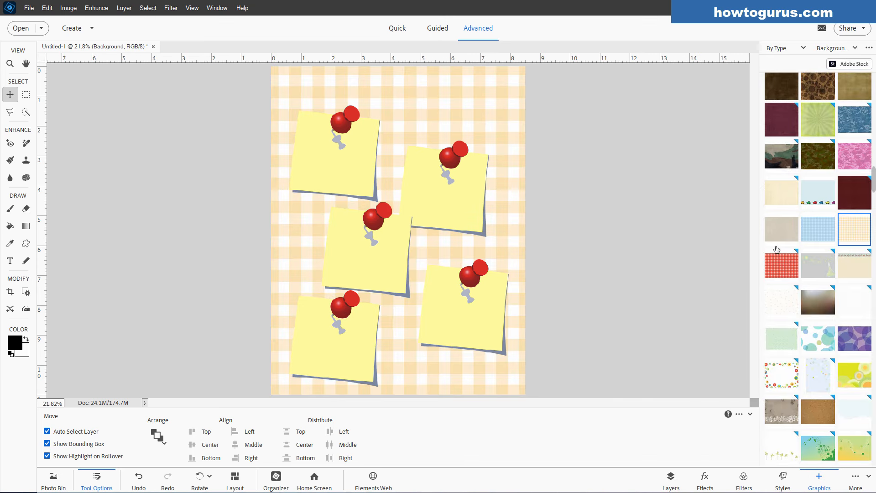
pyautogui.click(671, 479)
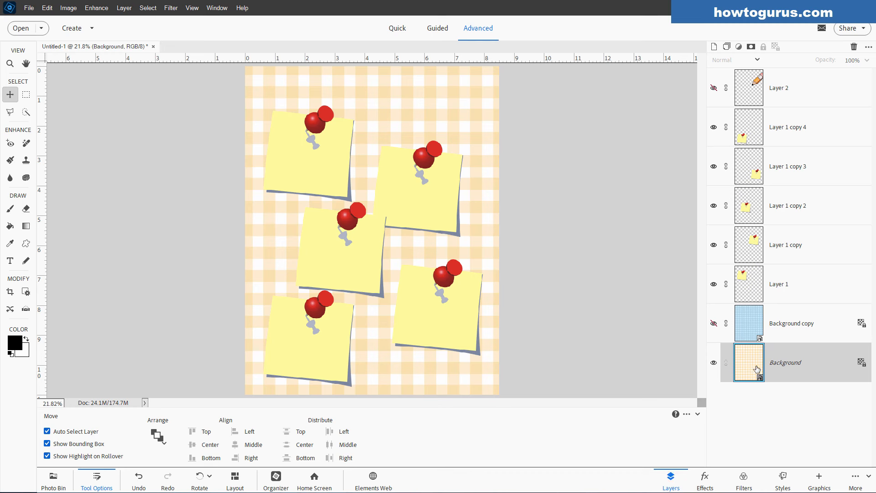
pyautogui.rightClick(783, 367)
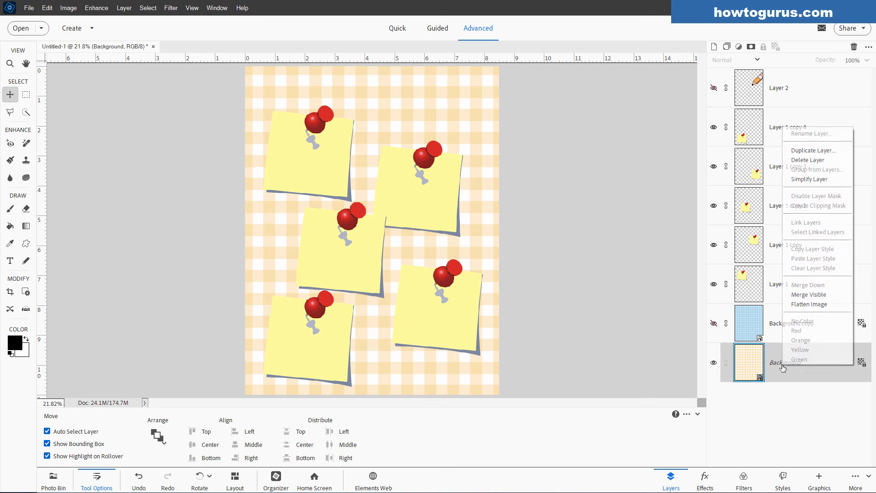
pyautogui.click(804, 151)
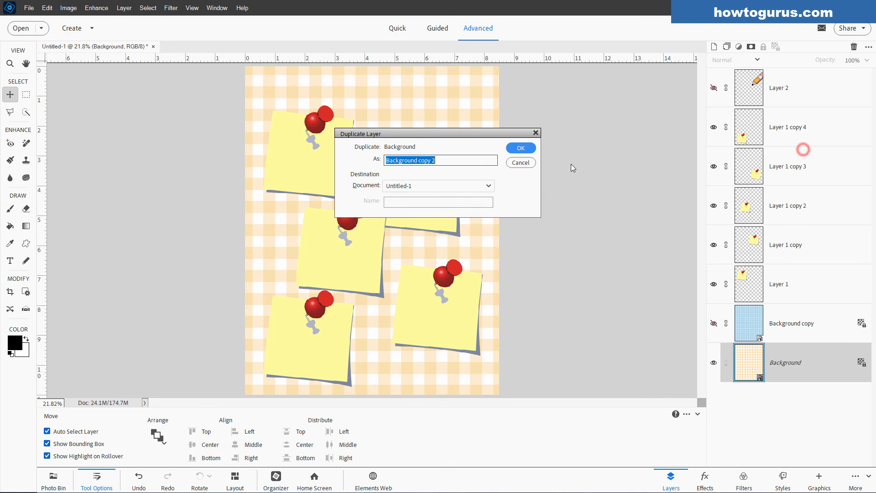
pyautogui.click(519, 144)
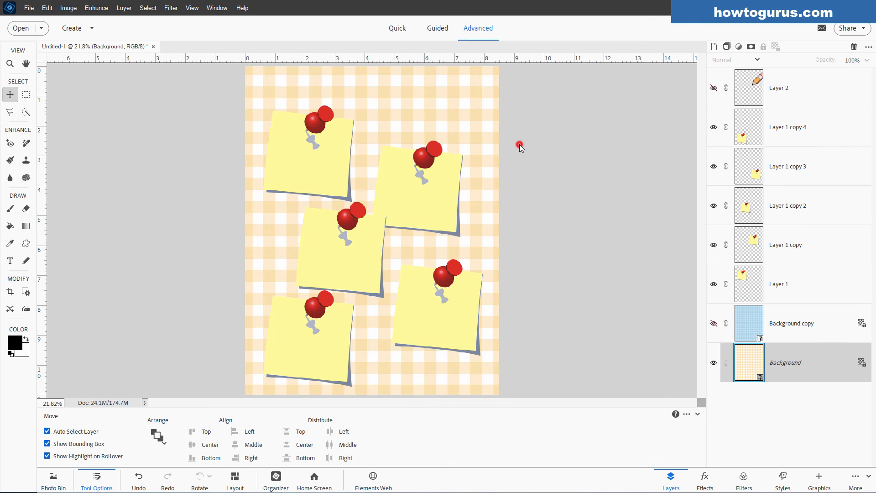
pyautogui.click(712, 363)
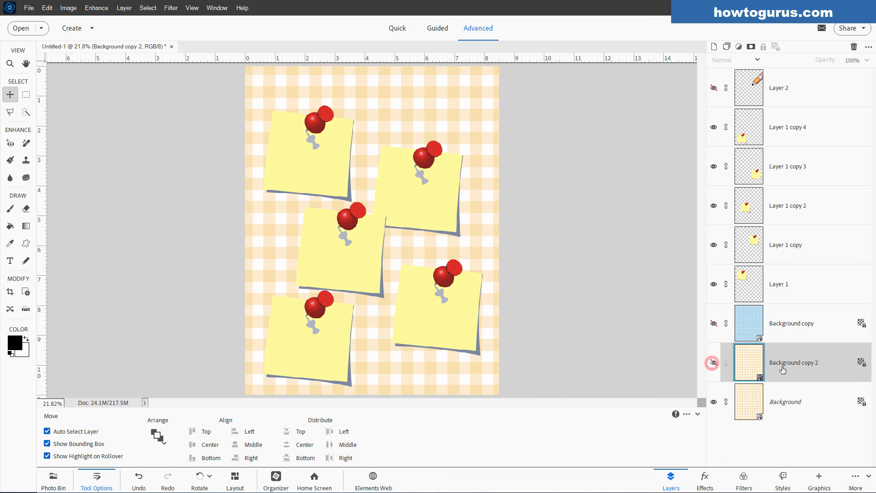
# Replace the page background with the light blue graphic that has a row of colorful cars
pyautogui.click(818, 479)
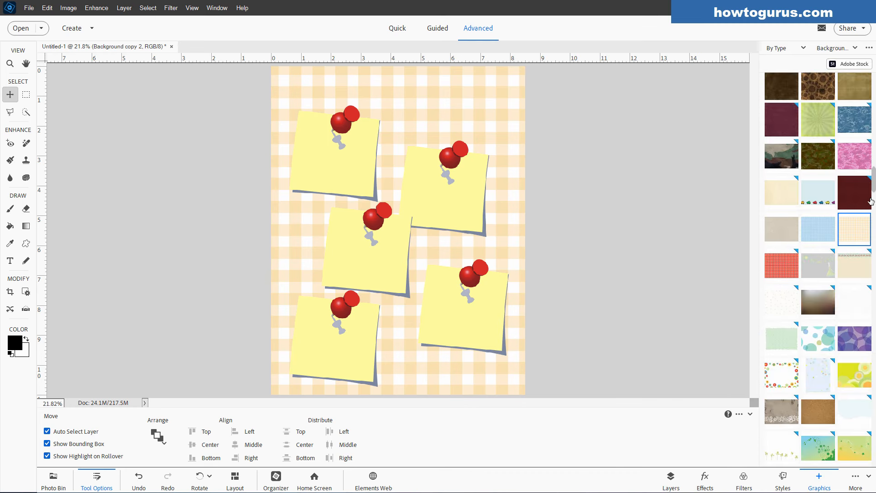
pyautogui.doubleClick(827, 191)
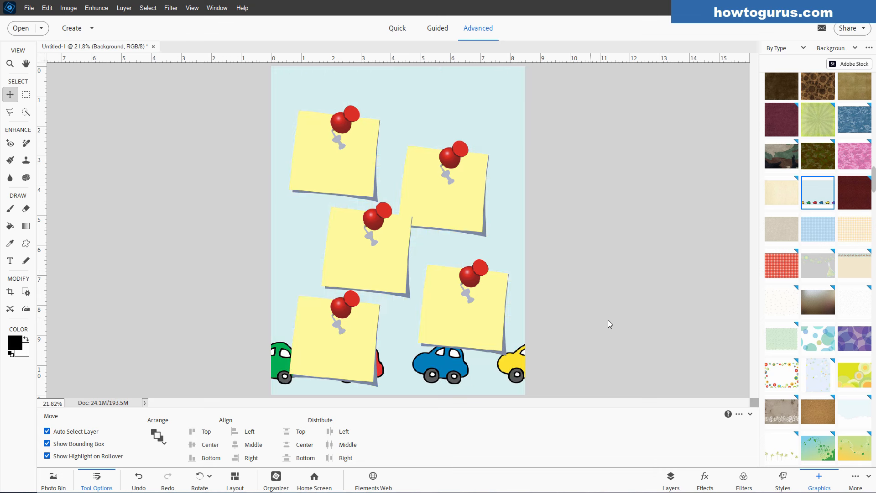
pyautogui.click(679, 478)
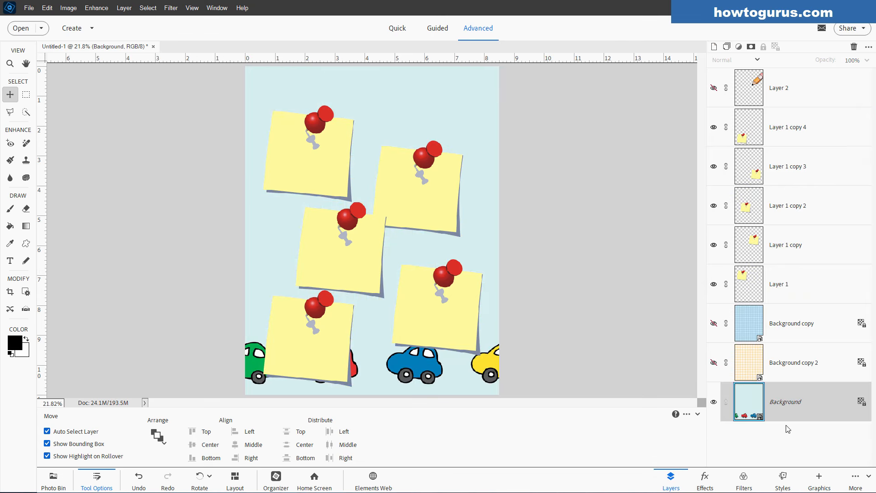
# Compare the blue gingham, orange gingham and cars backgrounds behind the notes by toggling their layers' visibility
pyautogui.click(714, 362)
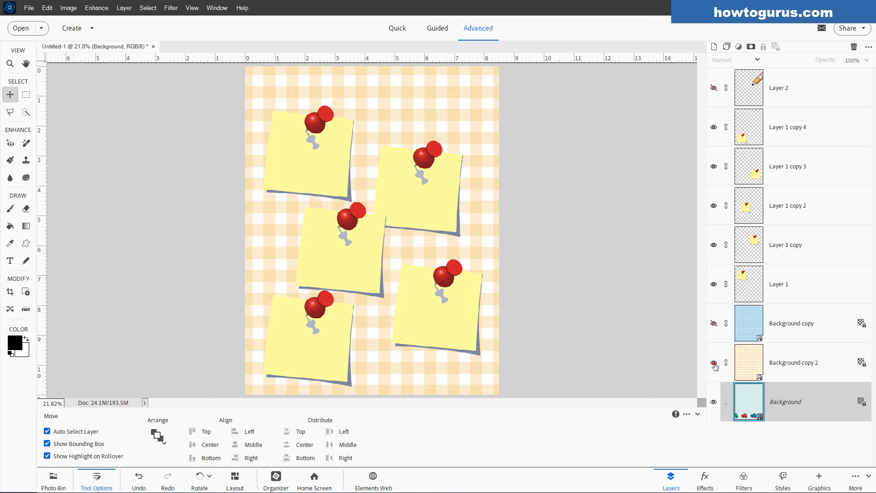
pyautogui.click(713, 362)
pyautogui.click(714, 323)
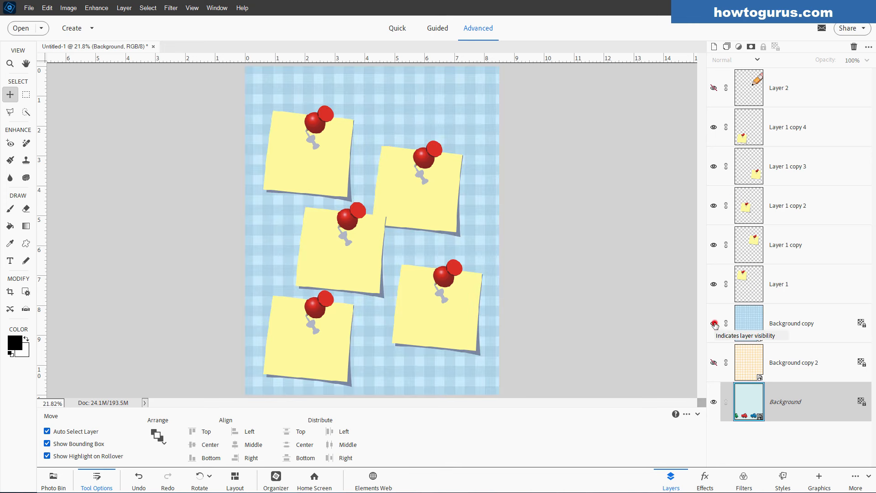
pyautogui.click(714, 322)
pyautogui.click(715, 362)
pyautogui.click(714, 363)
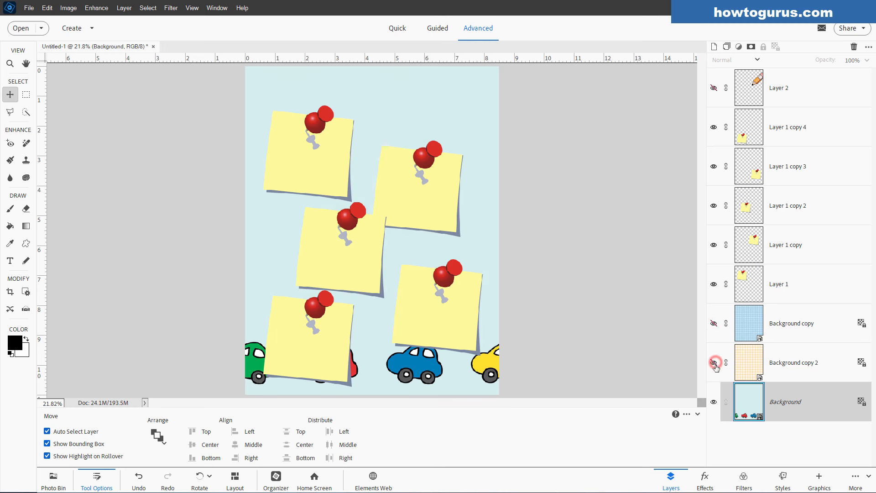
pyautogui.click(714, 401)
pyautogui.click(713, 363)
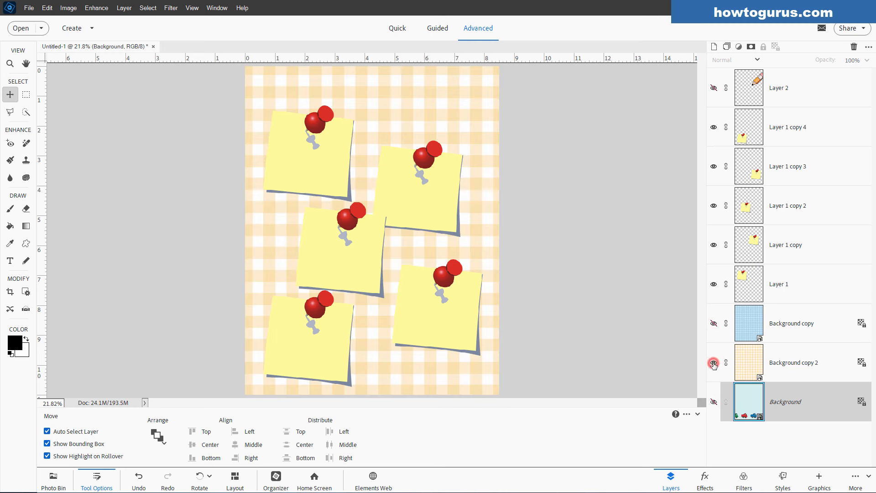
pyautogui.click(714, 323)
pyautogui.click(713, 323)
pyautogui.click(713, 402)
pyautogui.click(714, 362)
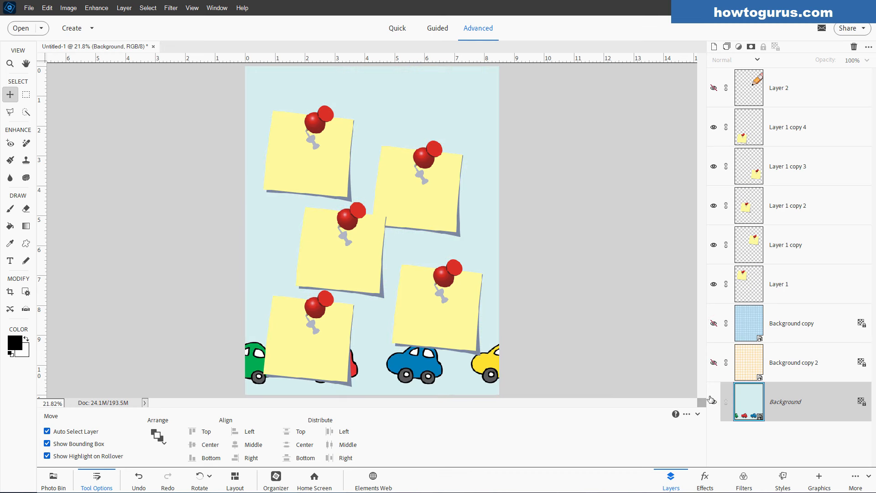
# Show the blue gingham background layer again and move the page's upper-left note slightly down to make room for a title
pyautogui.click(713, 323)
pyautogui.scroll(2, 549, 240)
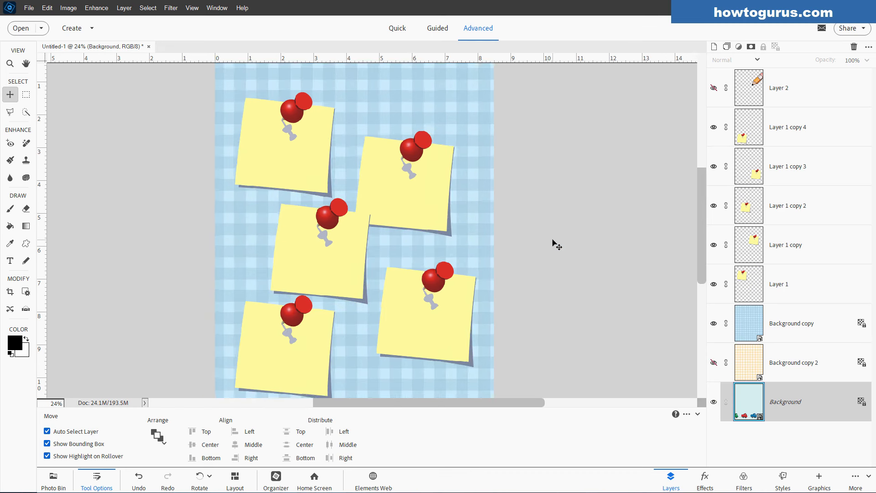
pyautogui.scroll(-2, 503, 164)
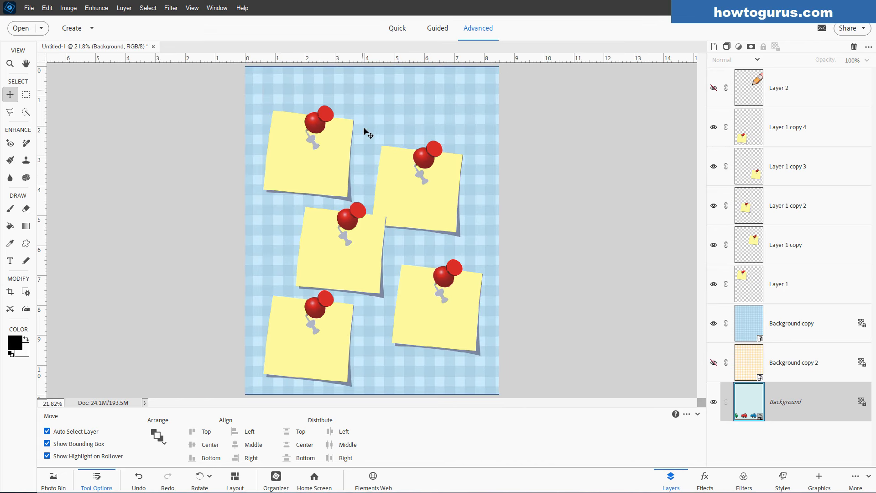
pyautogui.moveTo(305, 170); pyautogui.dragTo(301, 180)
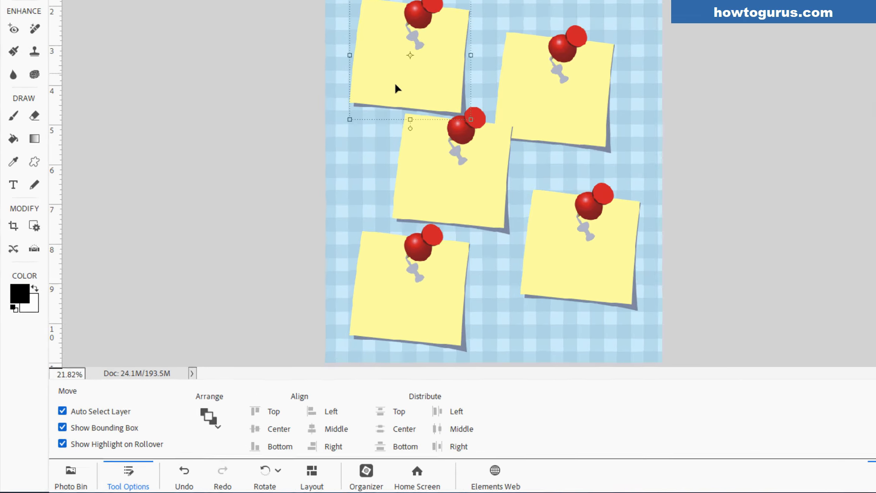
# Browse the font samples available for the Horizontal Type tool
pyautogui.click(13, 184)
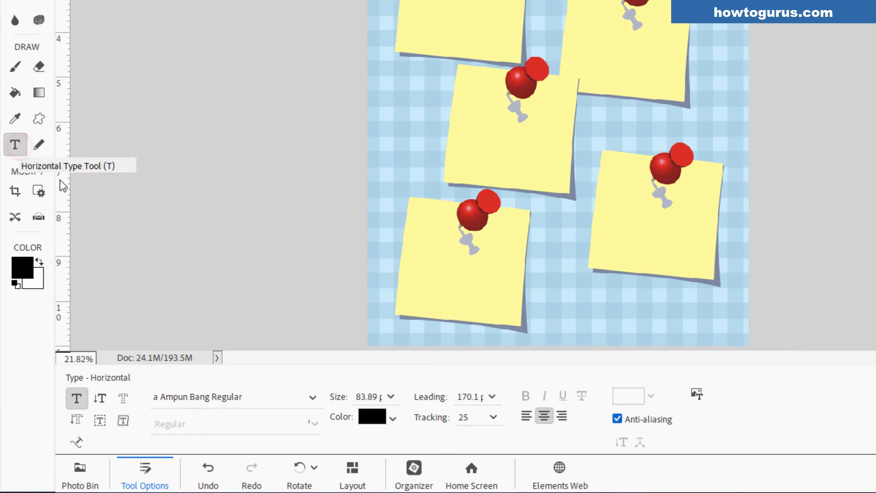
pyautogui.click(313, 397)
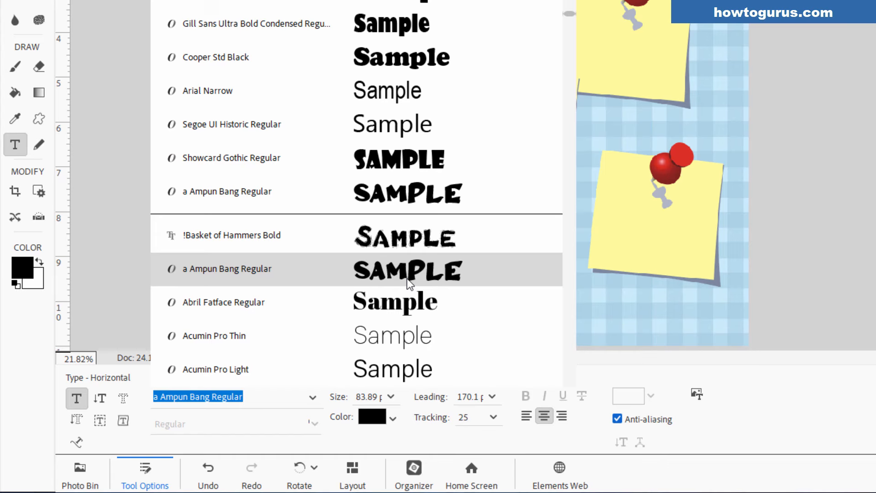
pyautogui.scroll(-6, 409, 281)
pyautogui.scroll(1, 415, 170)
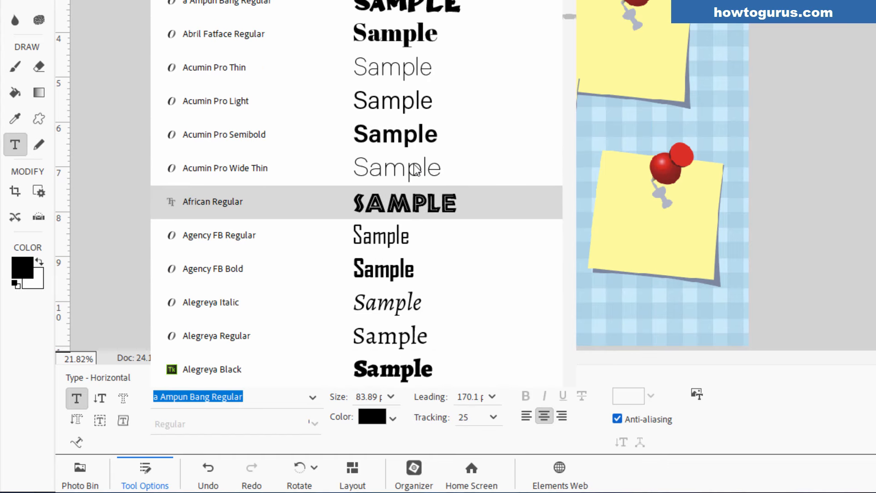
pyautogui.press('Escape')
# Set the Font Preview Size to Huge in the Type preferences
pyautogui.click(68, 12)
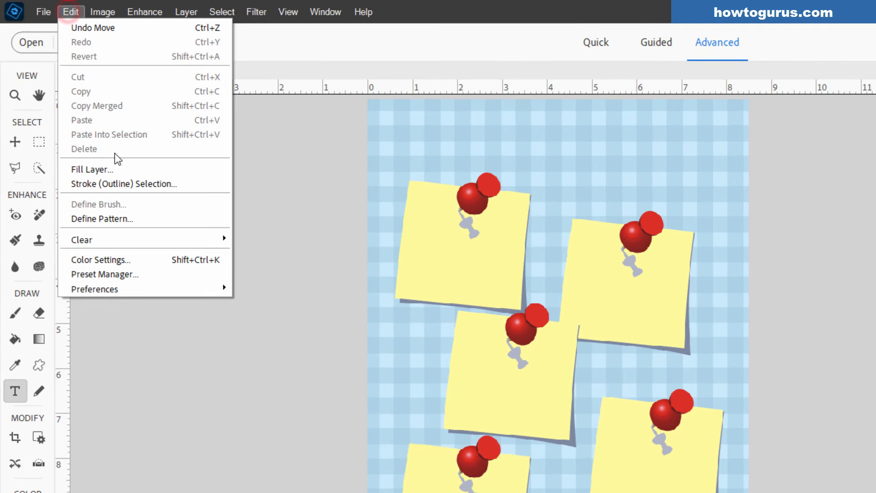
pyautogui.click(132, 286)
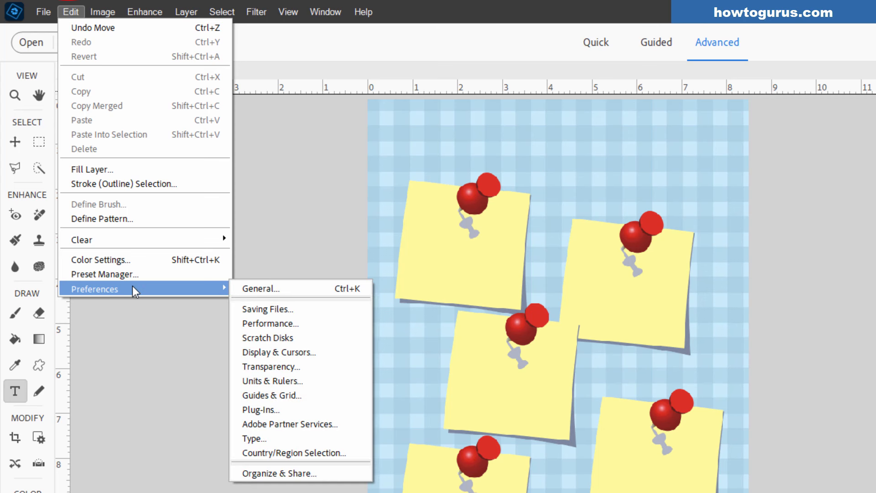
pyautogui.click(262, 436)
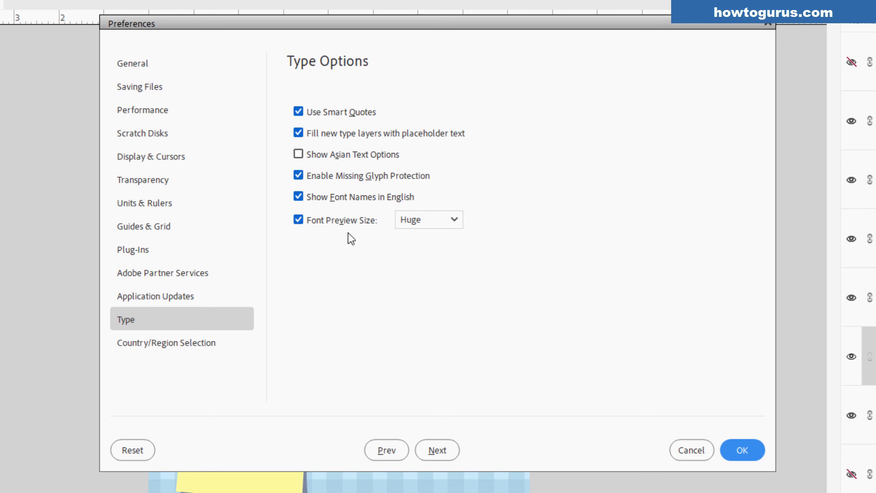
pyautogui.click(458, 219)
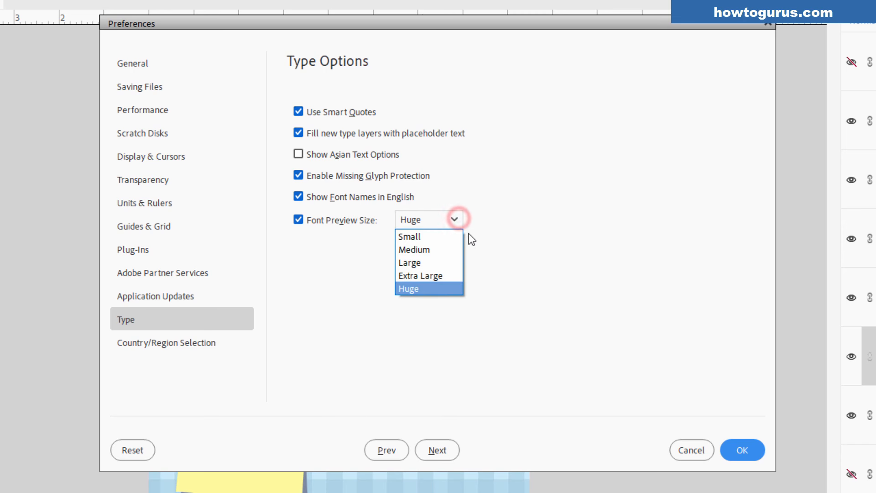
pyautogui.click(432, 289)
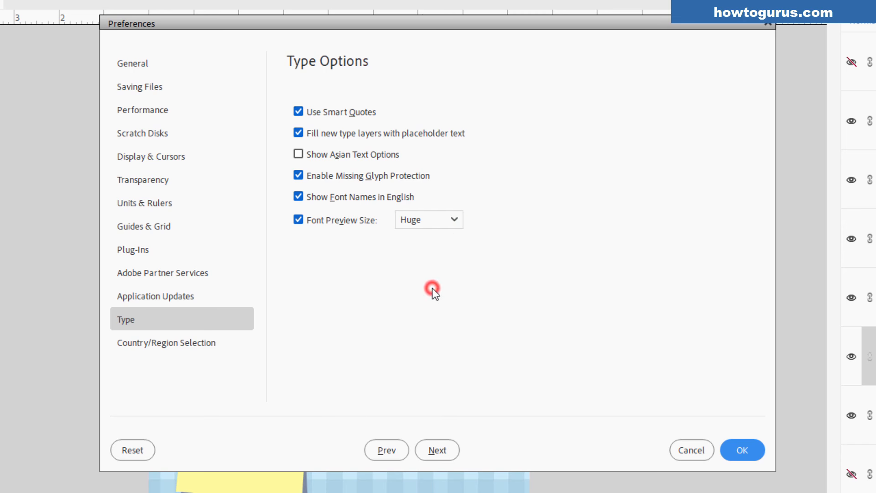
pyautogui.click(742, 451)
# Choose the a Ampun Bang Regular font for the Horizontal Type tool
pyautogui.click(208, 429)
pyautogui.scroll(-1, 305, 362)
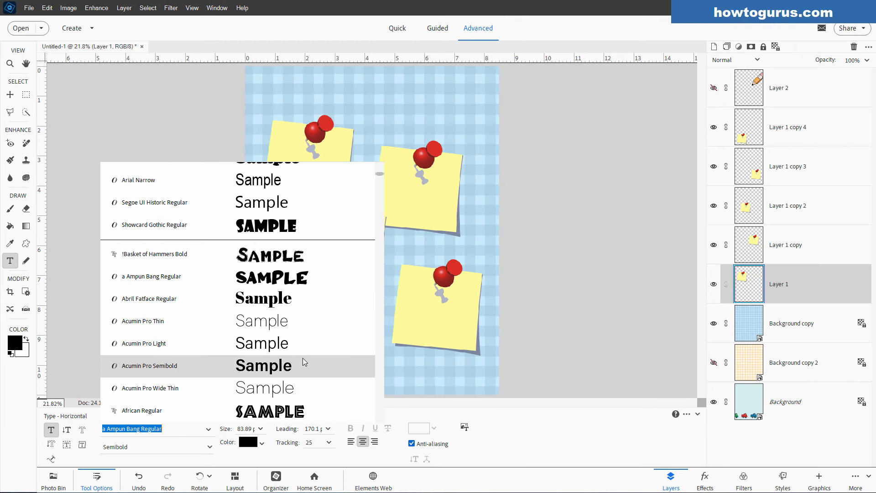
pyautogui.click(273, 279)
# Add the title "to do" in place of the placeholder text and position it centered above the notes
pyautogui.click(293, 90)
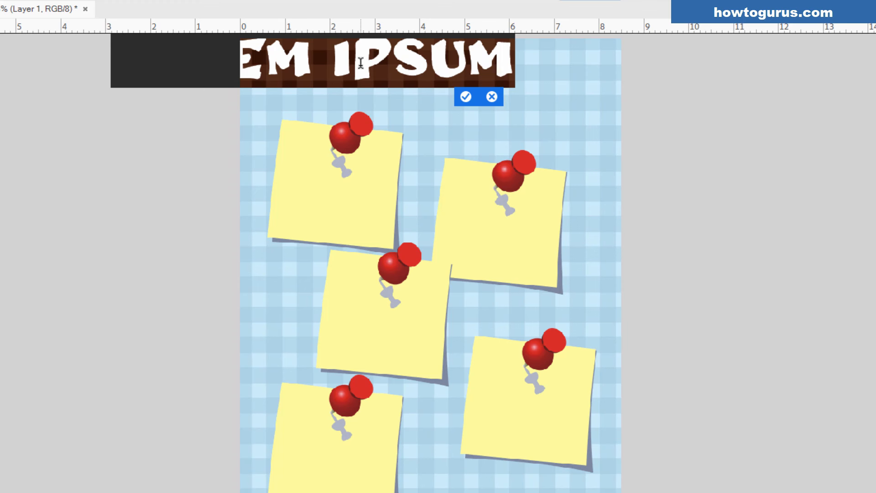
pyautogui.click(338, 59)
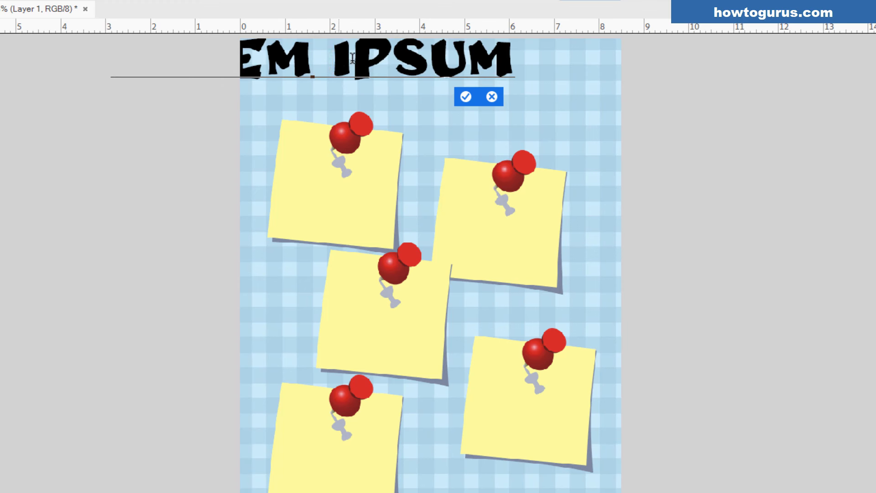
pyautogui.doubleClick(359, 60)
pyautogui.click(359, 60)
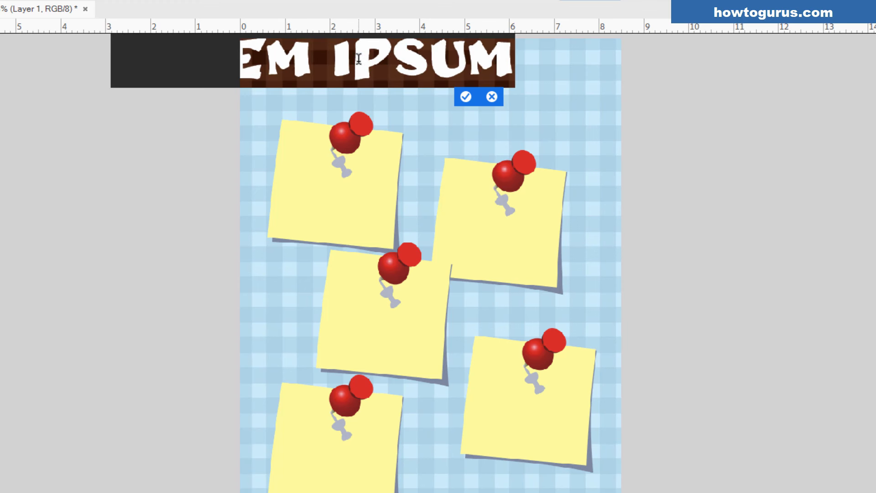
pyautogui.press('BackSpace')
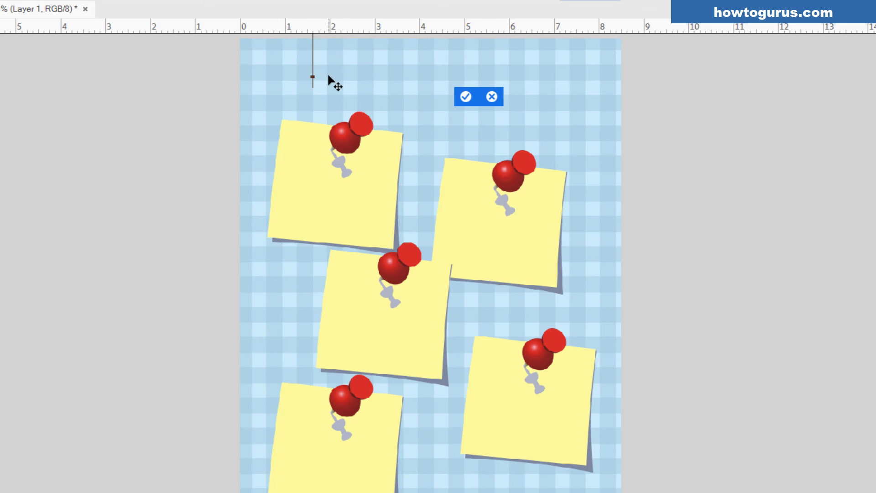
pyautogui.write('to do')
pyautogui.moveTo(353, 75); pyautogui.dragTo(453, 88)
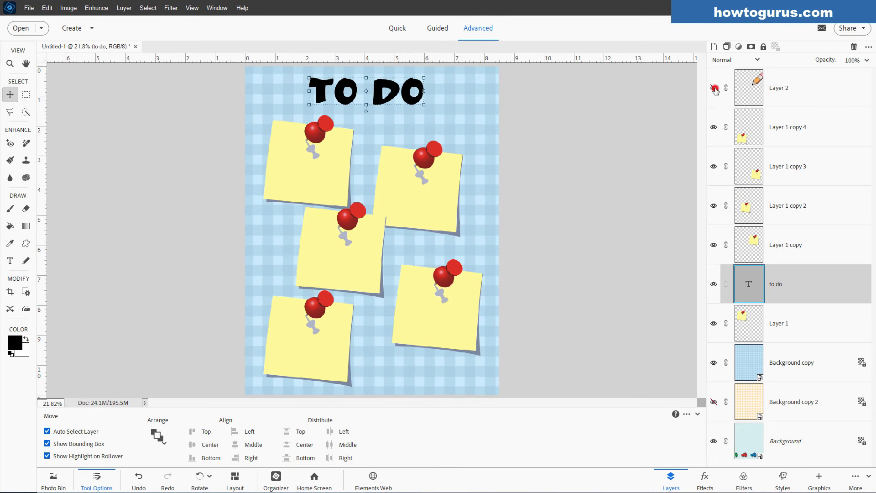
# Show the pencil layer, shrink the pencil and place it just to the right of the title
pyautogui.click(714, 88)
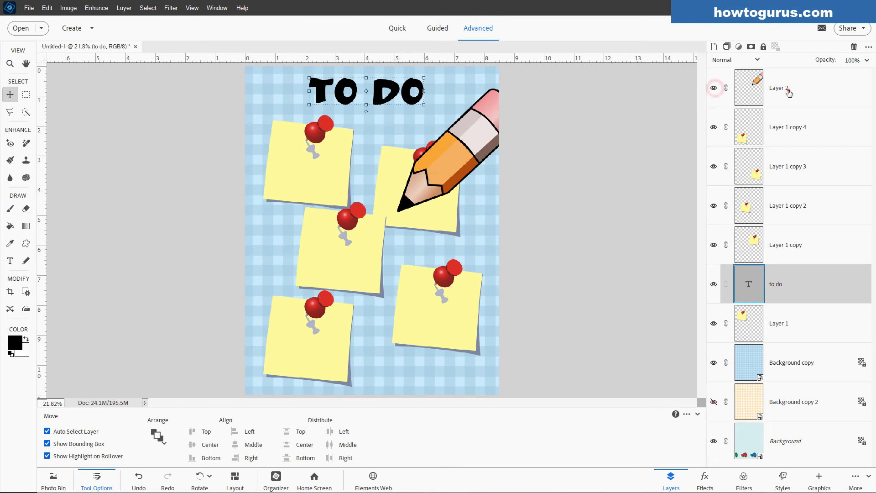
pyautogui.click(787, 92)
pyautogui.moveTo(396, 213)
pyautogui.mouseDown()
pyautogui.moveTo(486, 124)
pyautogui.moveTo(436, 106)
pyautogui.mouseUp()
pyautogui.click(440, 127)
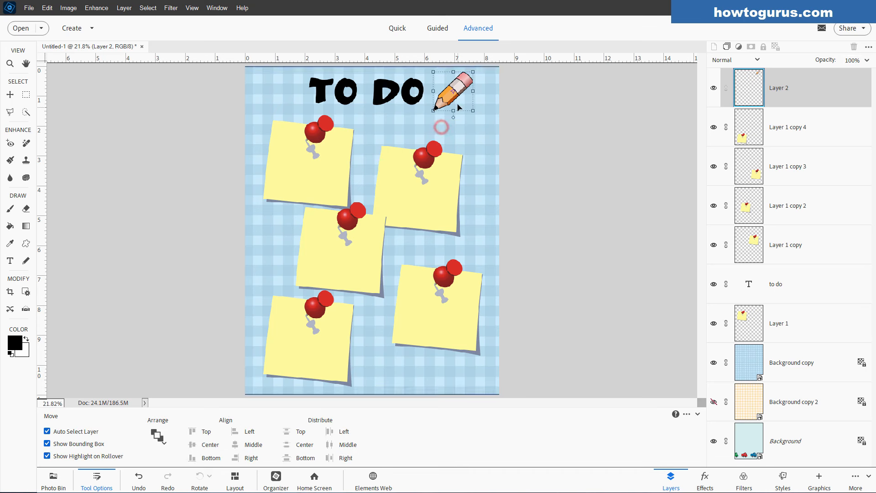
pyautogui.click(494, 213)
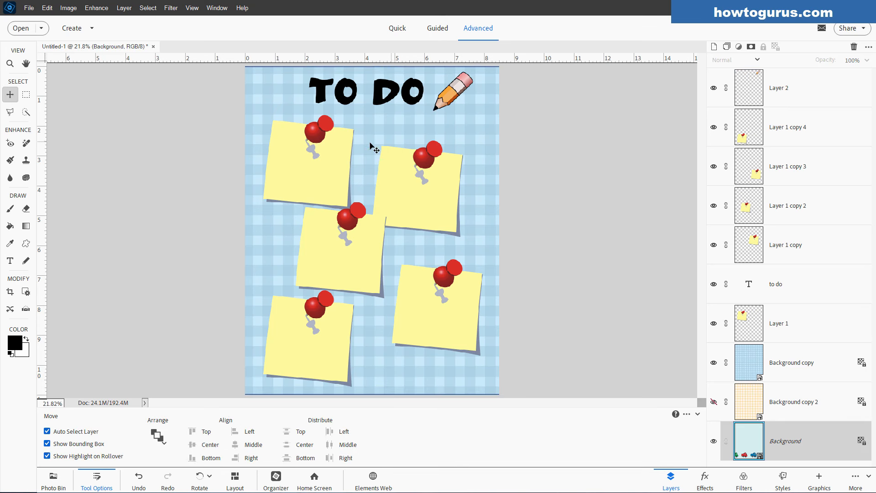
# Recolor the page's upper-right note green with a Hue/Saturation adjustment layer clipped to it, with Hue at +33
pyautogui.click(412, 192)
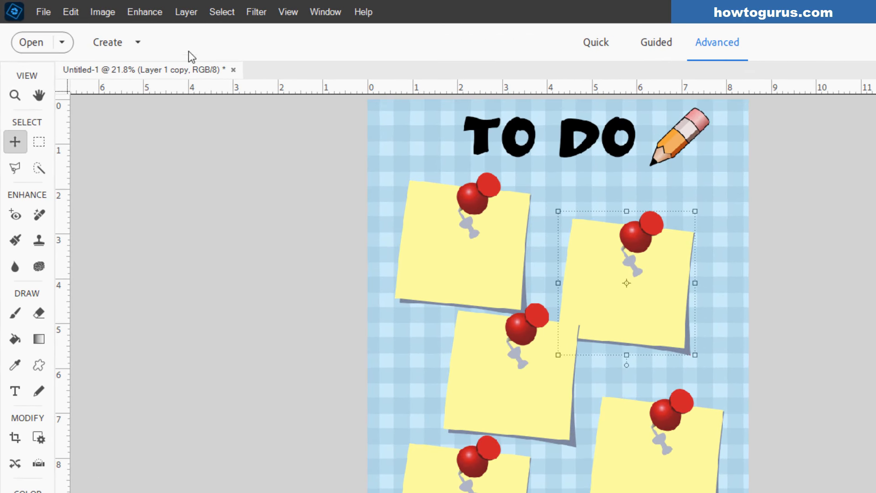
pyautogui.click(127, 8)
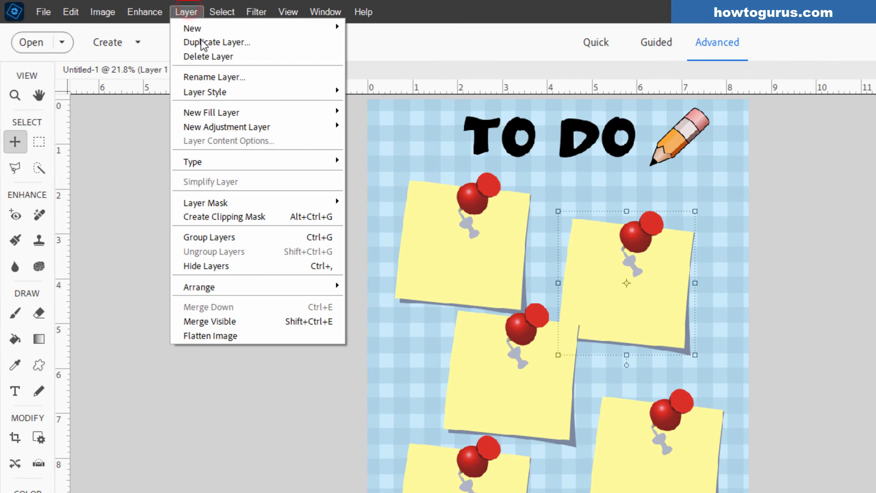
pyautogui.moveTo(225, 127)
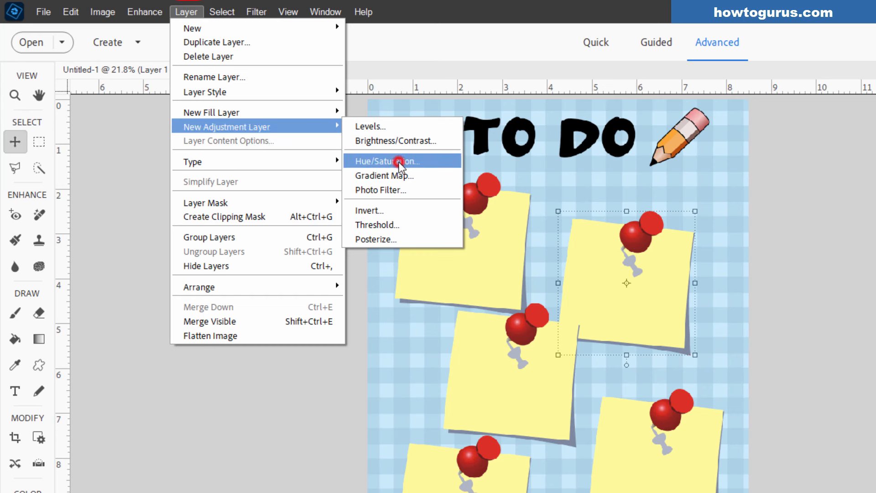
pyautogui.click(402, 160)
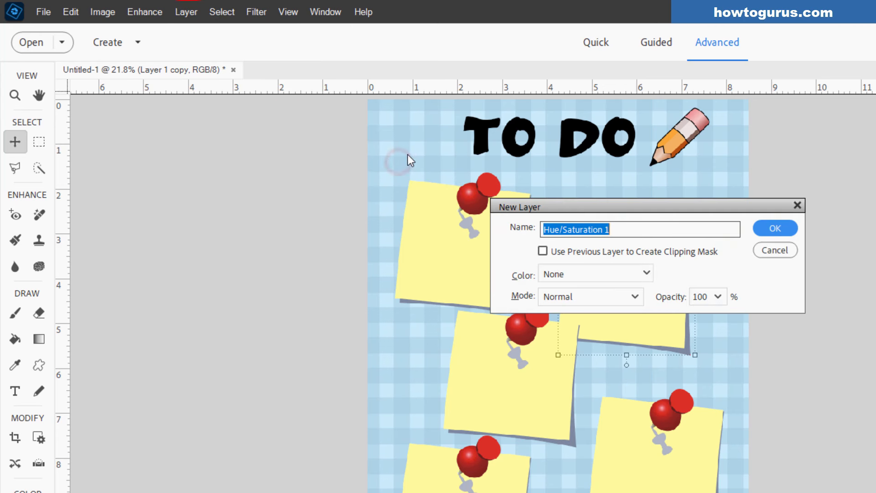
pyautogui.click(543, 252)
pyautogui.click(774, 230)
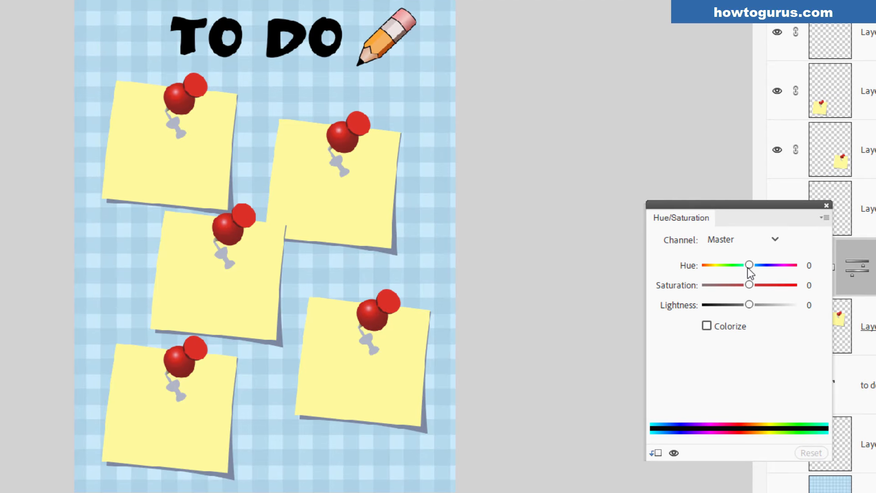
pyautogui.moveTo(748, 265)
pyautogui.mouseDown()
pyautogui.moveTo(775, 267)
pyautogui.moveTo(688, 267)
pyautogui.moveTo(764, 270)
pyautogui.mouseUp()
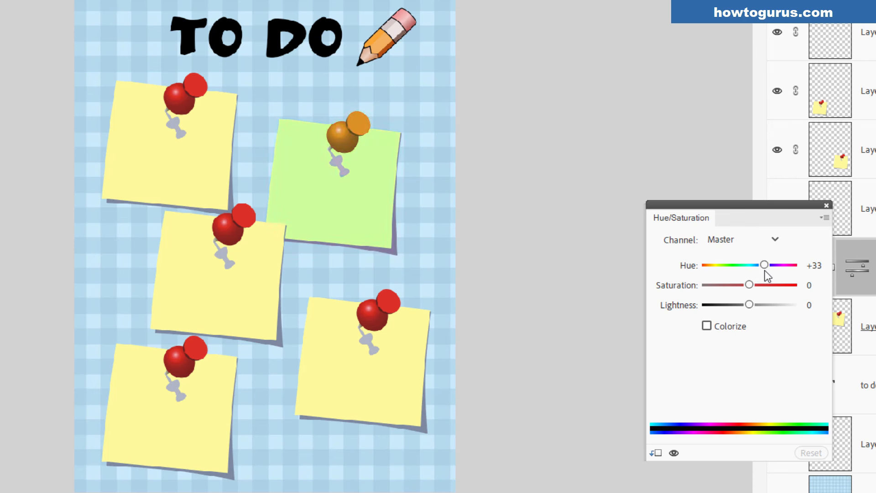
pyautogui.click(826, 206)
# Recolor the middle note cyan with a Hue/Saturation adjustment layer clipped to it, with Hue at +125
pyautogui.click(233, 292)
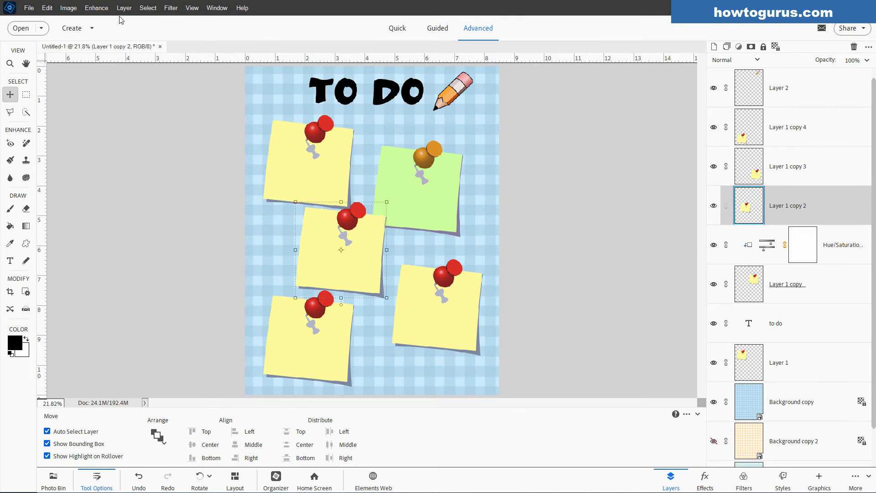
pyautogui.click(124, 8)
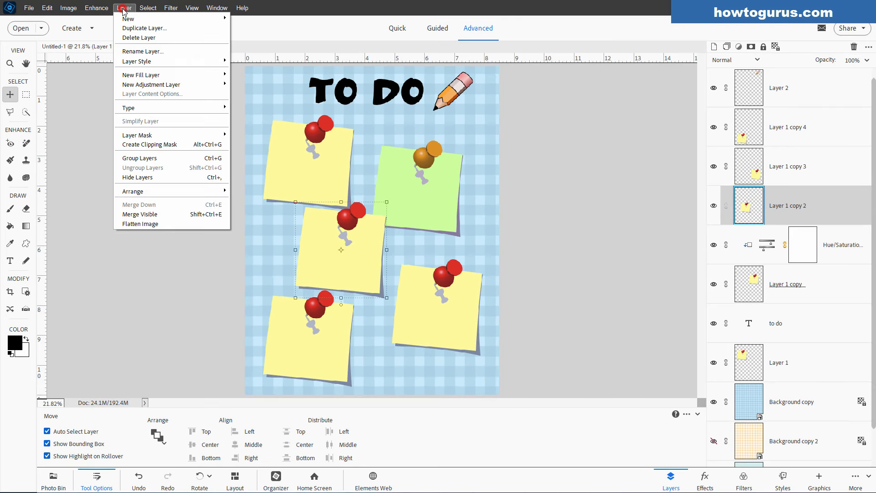
pyautogui.click(159, 83)
pyautogui.click(258, 107)
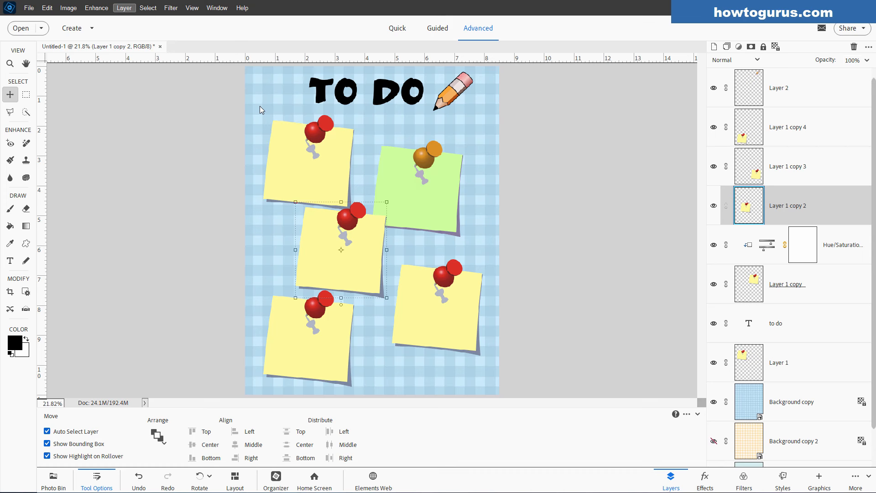
pyautogui.click(391, 169)
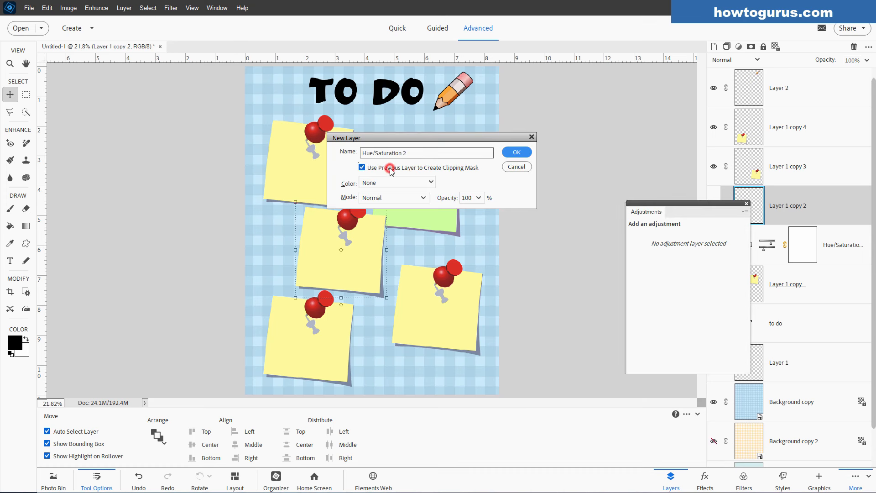
pyautogui.click(513, 155)
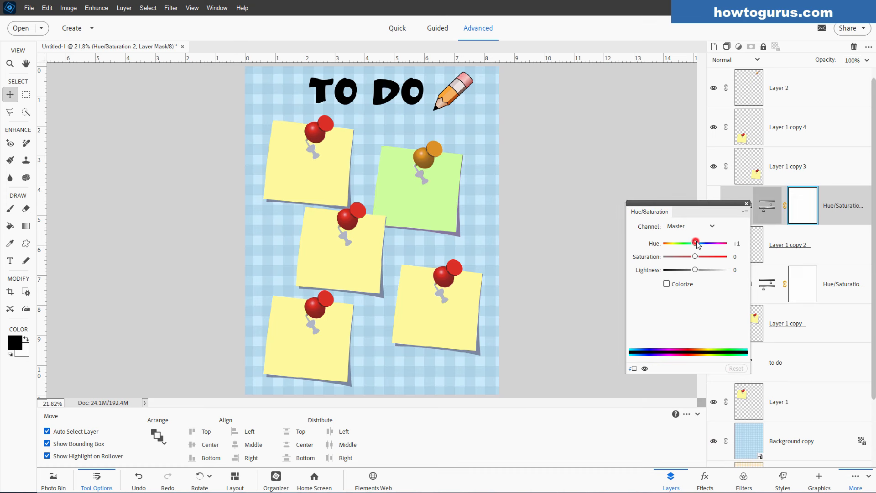
pyautogui.moveTo(697, 245); pyautogui.dragTo(719, 246)
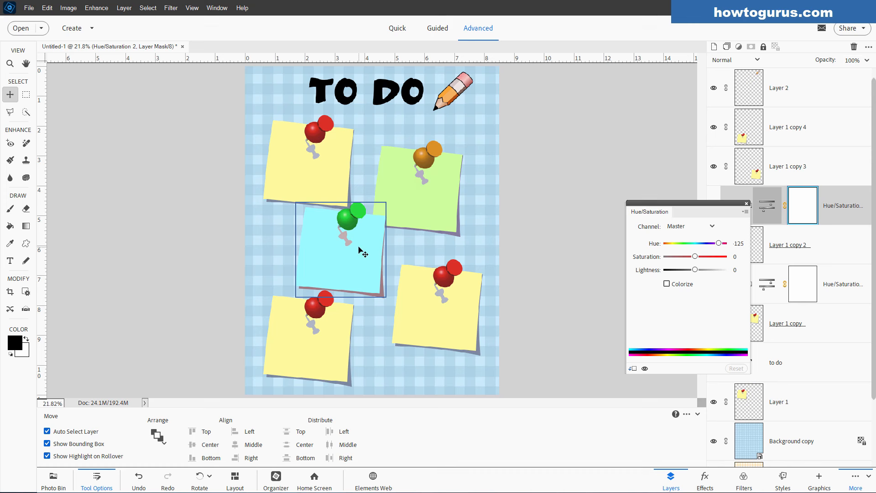
# Recolor the lower-right note orange with a Hue/Saturation adjustment layer clipped to it, with Hue at -19 and raised Saturation
pyautogui.click(433, 316)
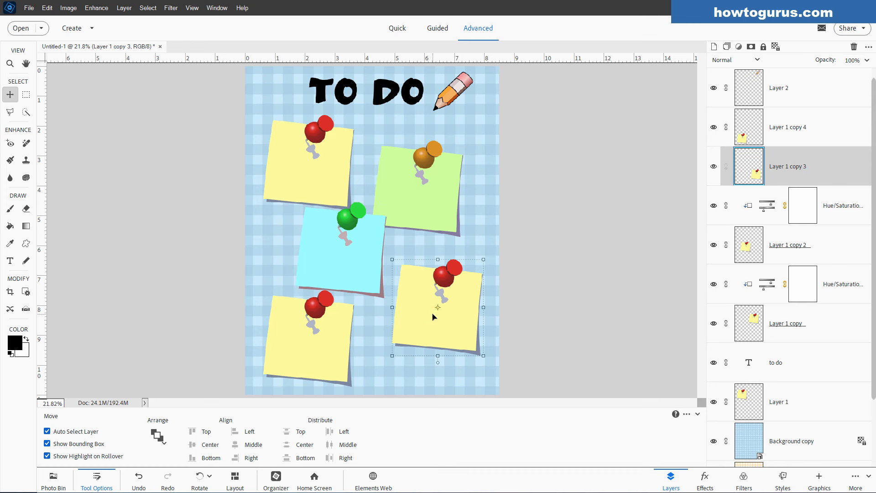
pyautogui.click(124, 8)
pyautogui.moveTo(145, 84)
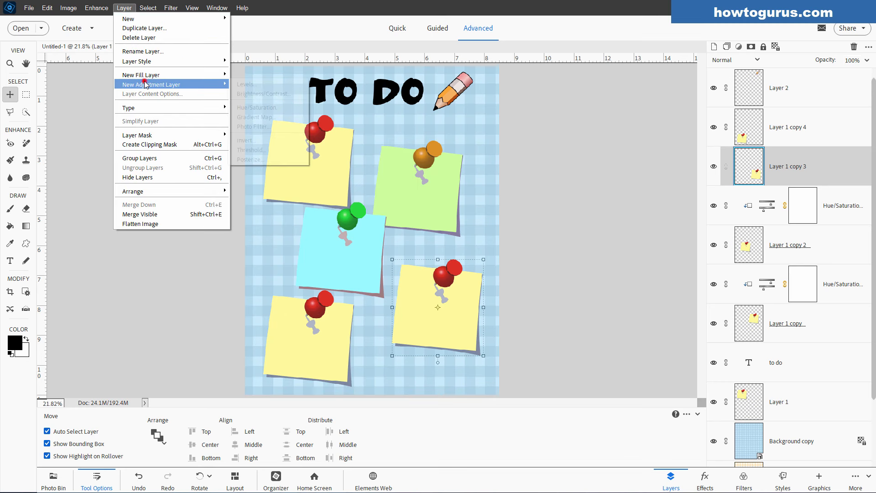
pyautogui.click(262, 107)
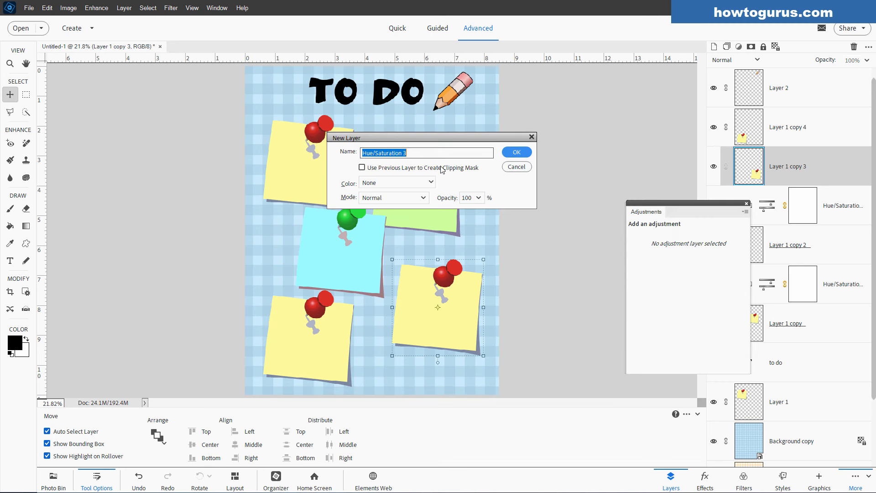
pyautogui.click(402, 168)
pyautogui.click(517, 152)
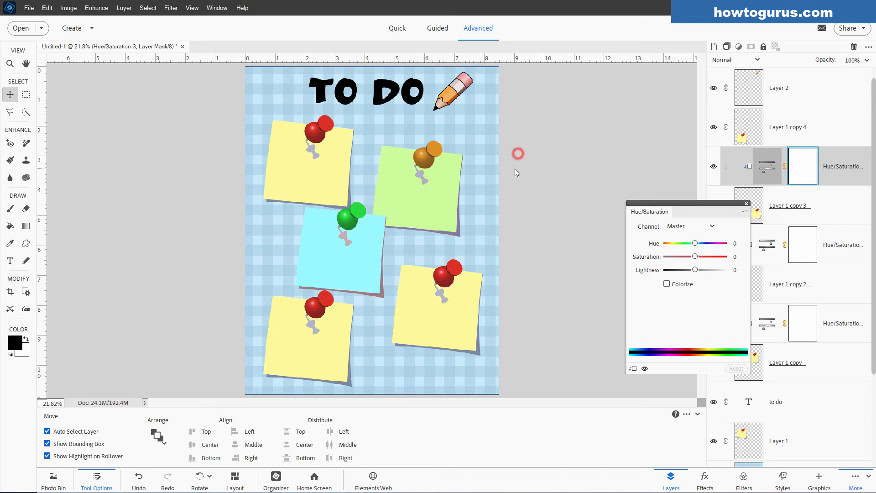
pyautogui.moveTo(697, 247); pyautogui.dragTo(691, 247)
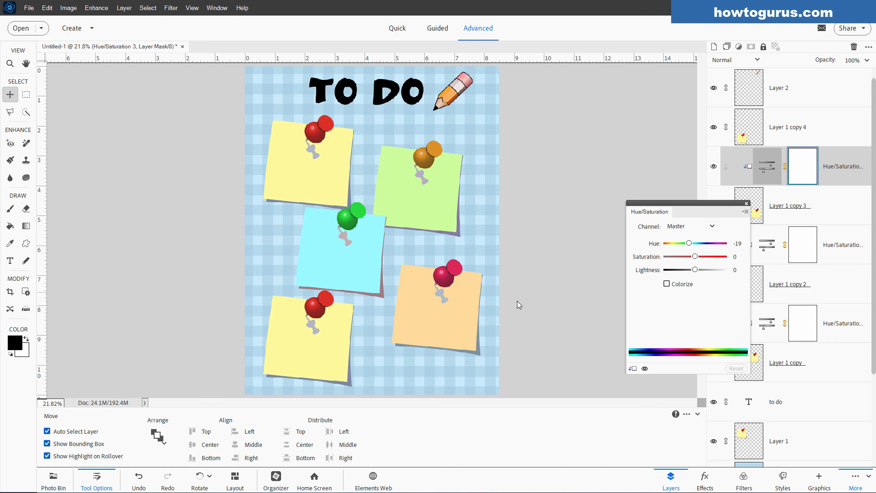
pyautogui.moveTo(698, 259); pyautogui.dragTo(705, 260)
# Recolor the page's lower-left note pink with a Hue/Saturation adjustment layer clipped to it, with Hue at -110
pyautogui.click(334, 336)
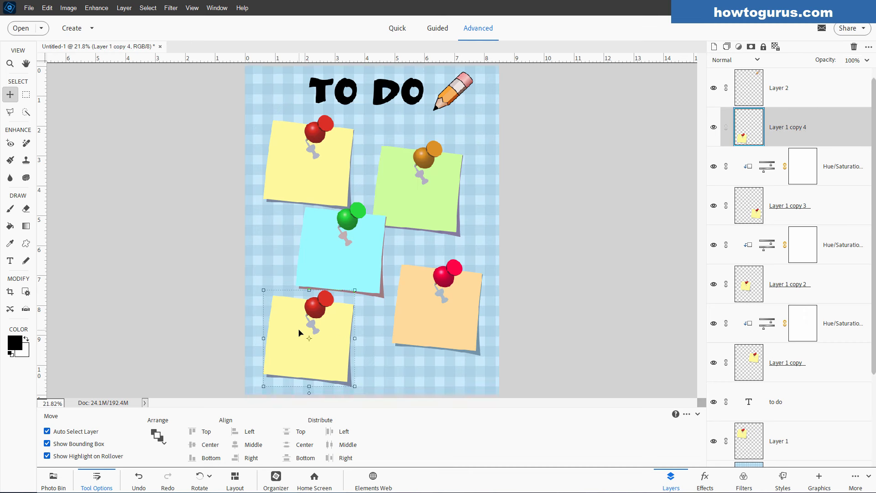
pyautogui.click(124, 8)
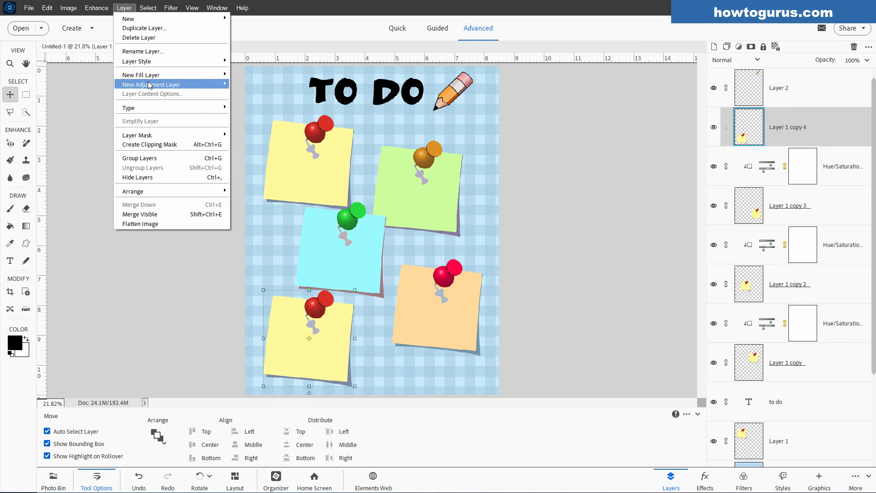
pyautogui.moveTo(150, 84)
pyautogui.click(266, 108)
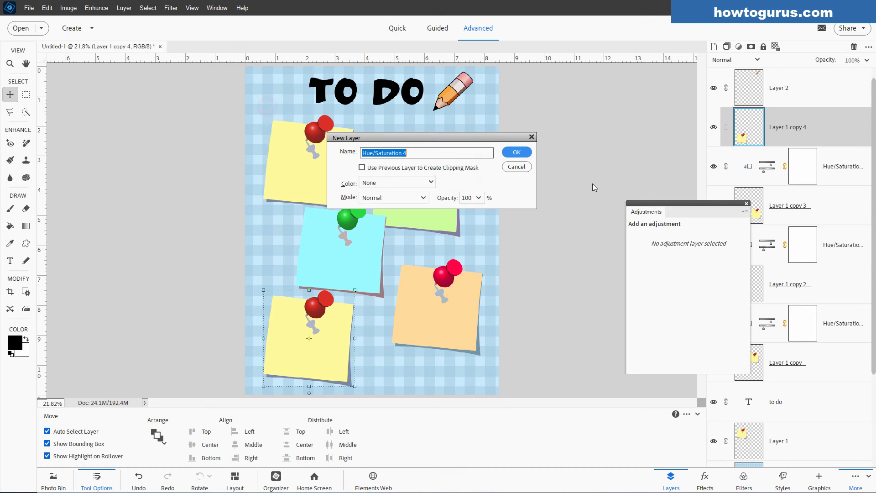
pyautogui.click(514, 153)
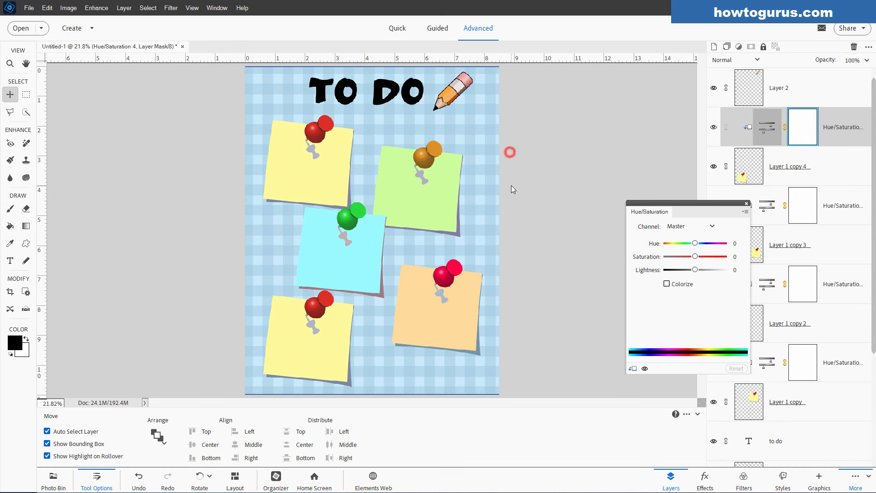
pyautogui.moveTo(695, 245); pyautogui.dragTo(674, 245)
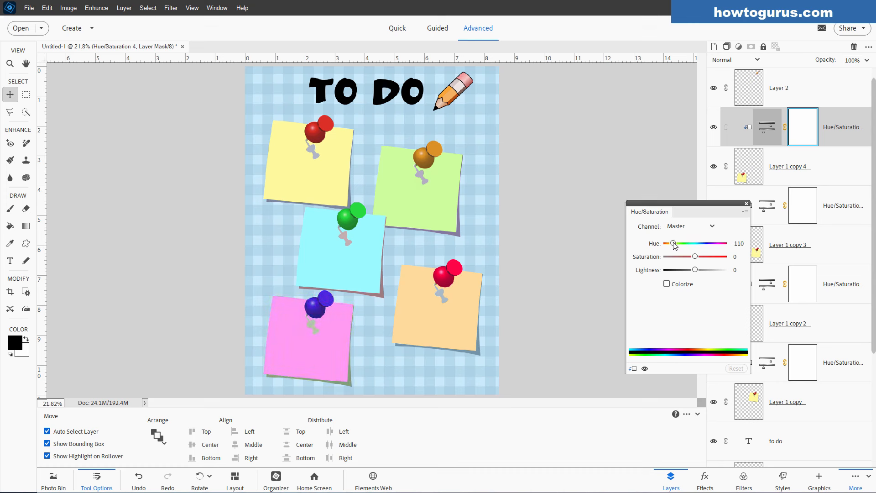
pyautogui.click(745, 203)
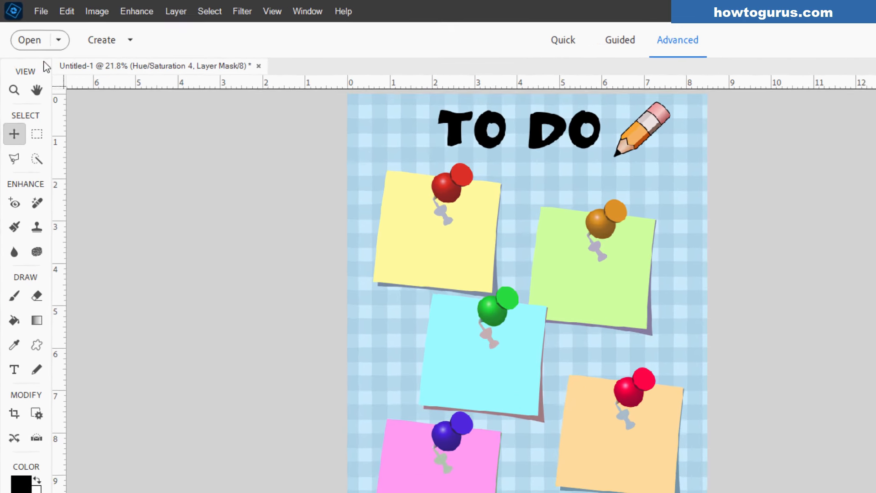
# Save the layered page as a Photoshop file named "To Do List 2" in the PSE Graphics folder
pyautogui.click(28, 7)
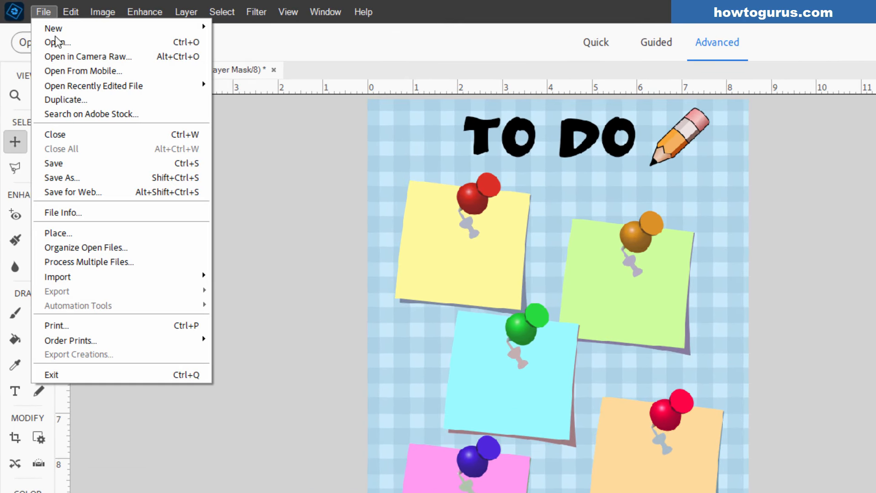
pyautogui.click(89, 162)
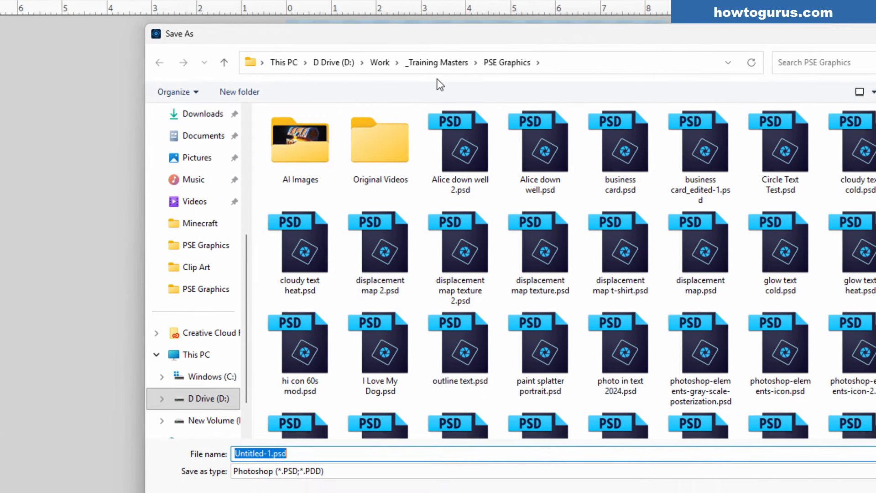
pyautogui.write('To Do List')
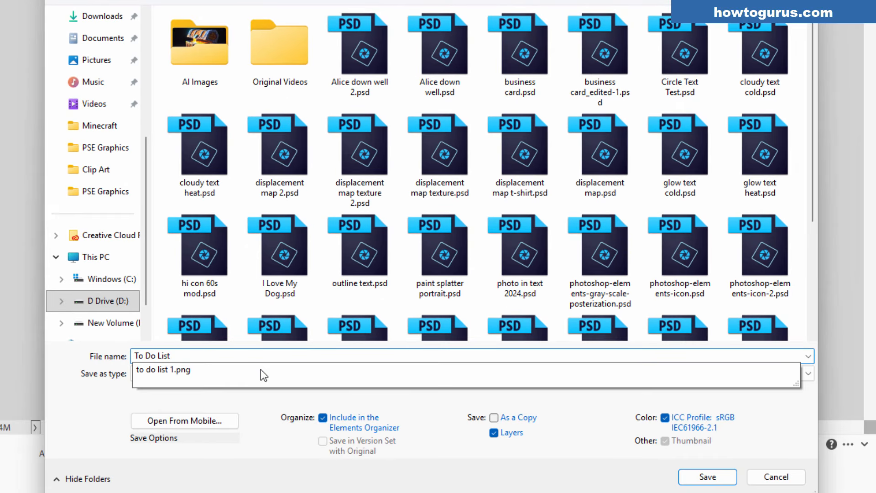
pyautogui.write(' 2')
pyautogui.click(715, 475)
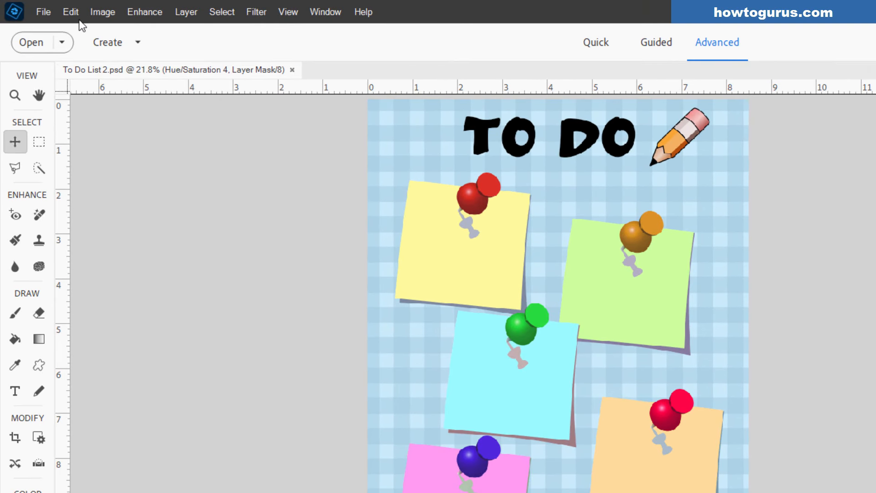
# Create a blank white US Letter document at 300 pixels/inch, dock its window as a tab and fit it on screen
pyautogui.click(45, 12)
pyautogui.moveTo(51, 27)
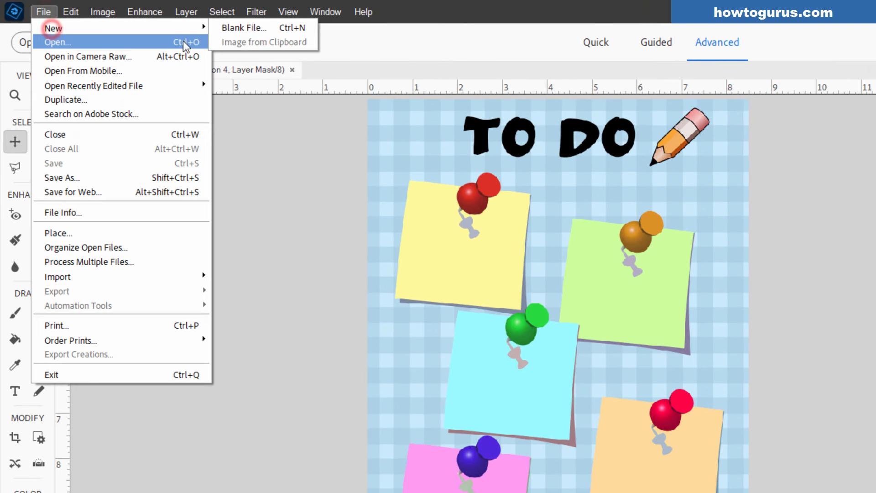
pyautogui.click(244, 29)
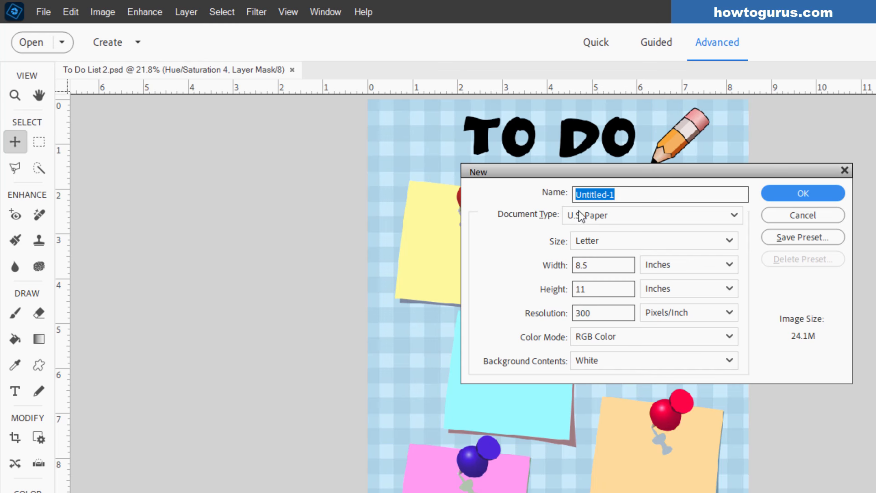
pyautogui.click(813, 196)
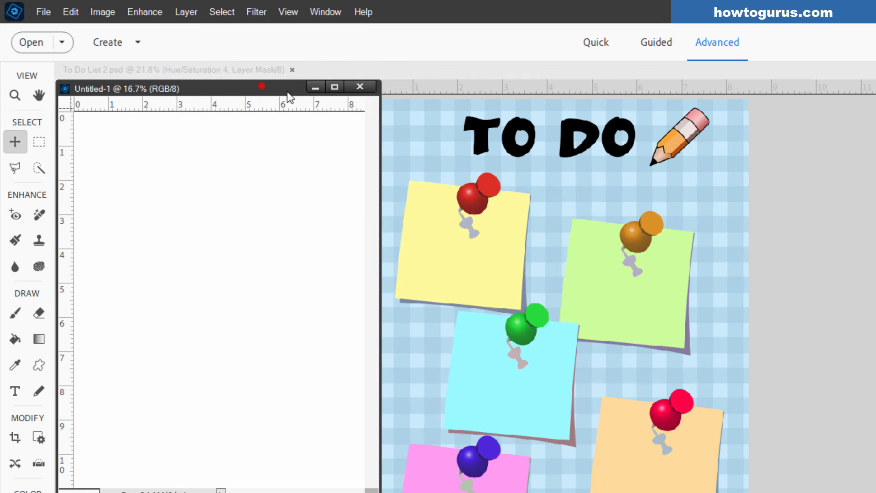
pyautogui.moveTo(286, 91); pyautogui.dragTo(528, 75)
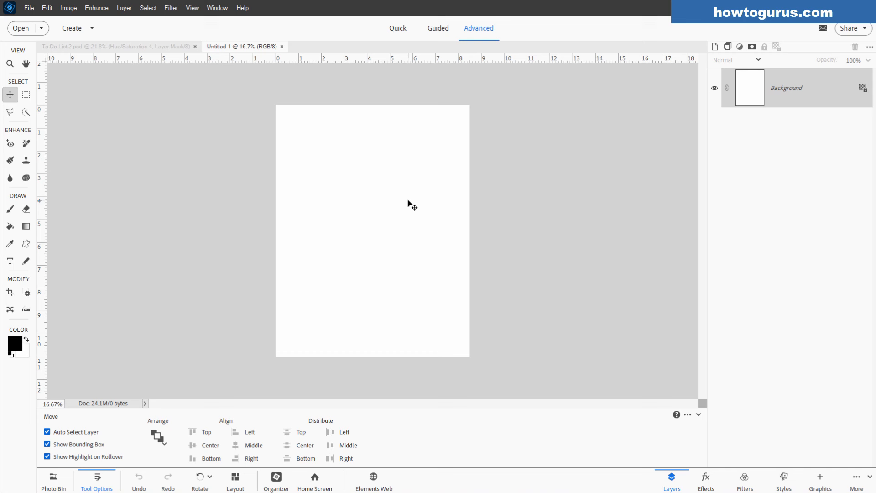
pyautogui.hotkey('ctrl', '0')
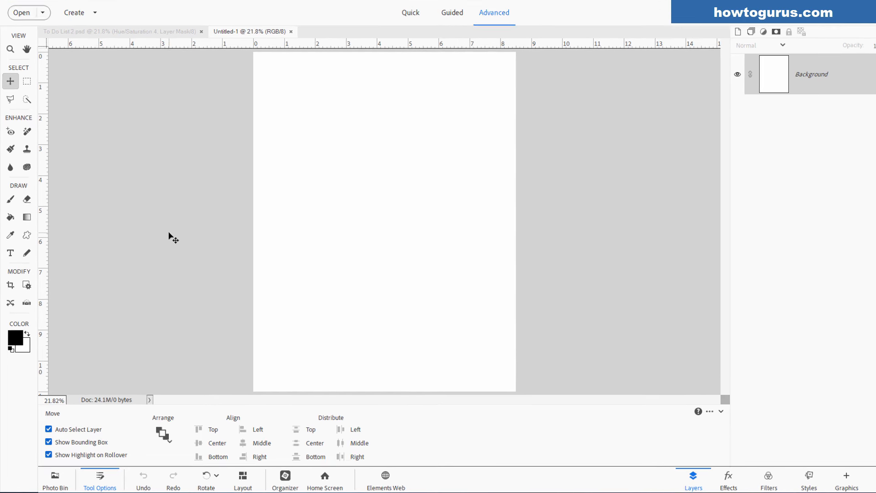
# Set up the Rounded Rectangle shape tool with a bright yellow fill
pyautogui.click(26, 243)
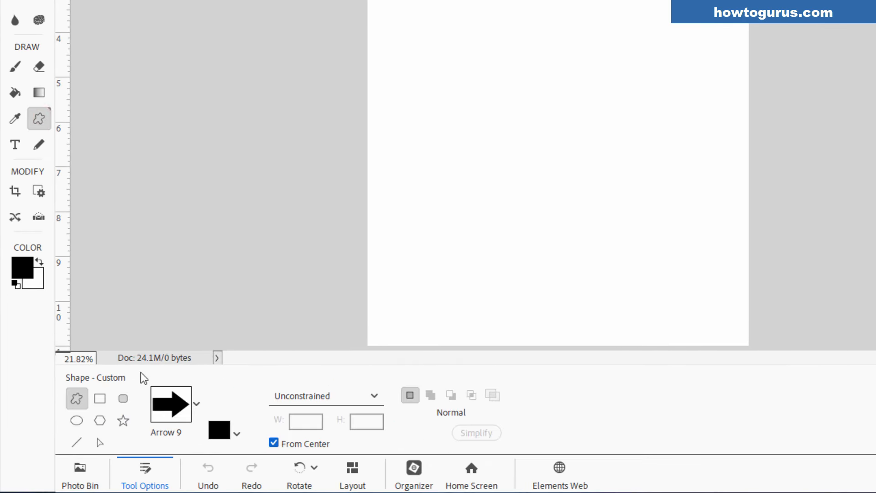
pyautogui.click(100, 397)
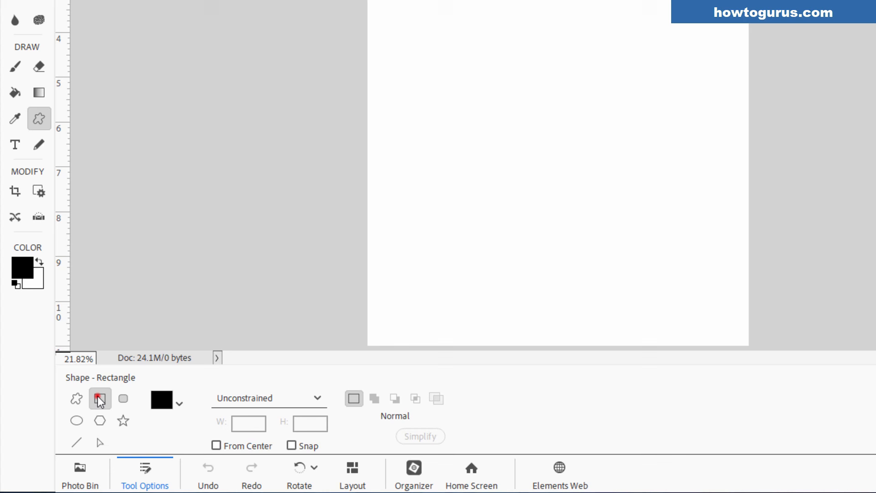
pyautogui.click(126, 399)
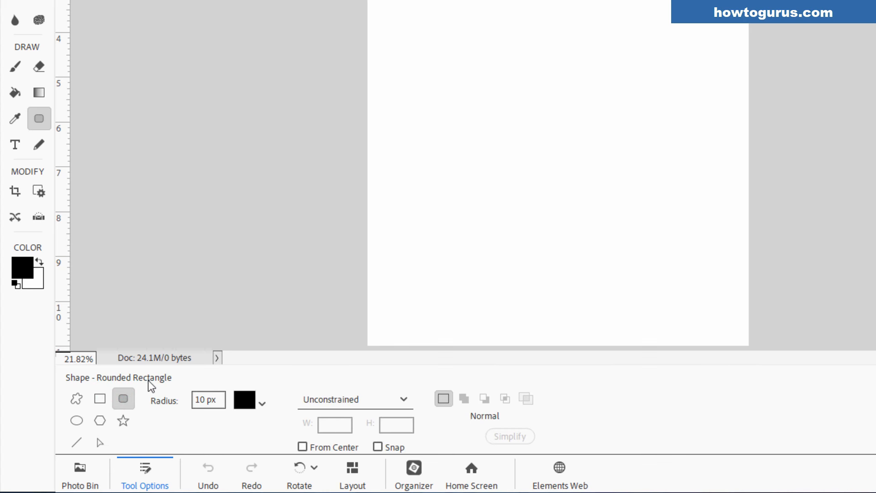
pyautogui.click(258, 409)
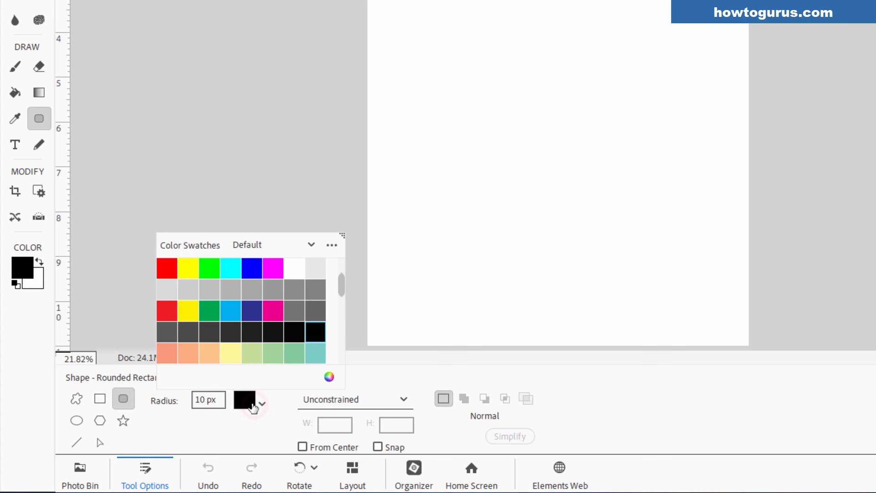
pyautogui.click(188, 273)
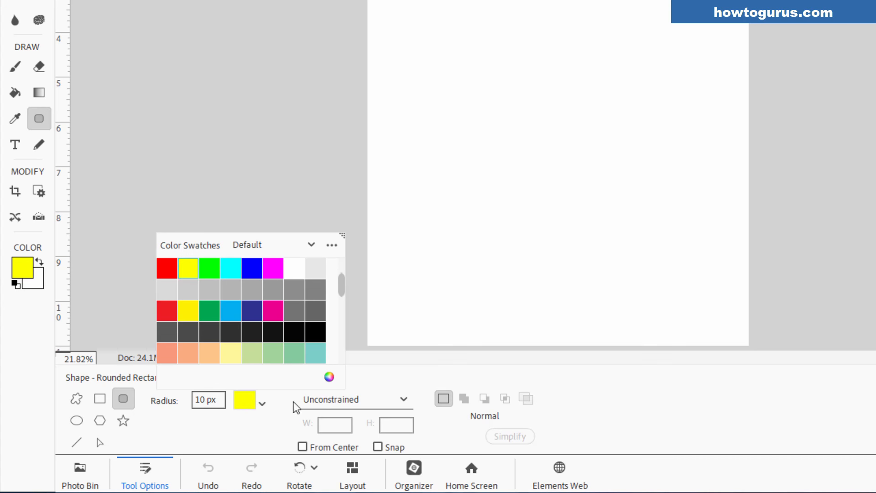
pyautogui.click(281, 399)
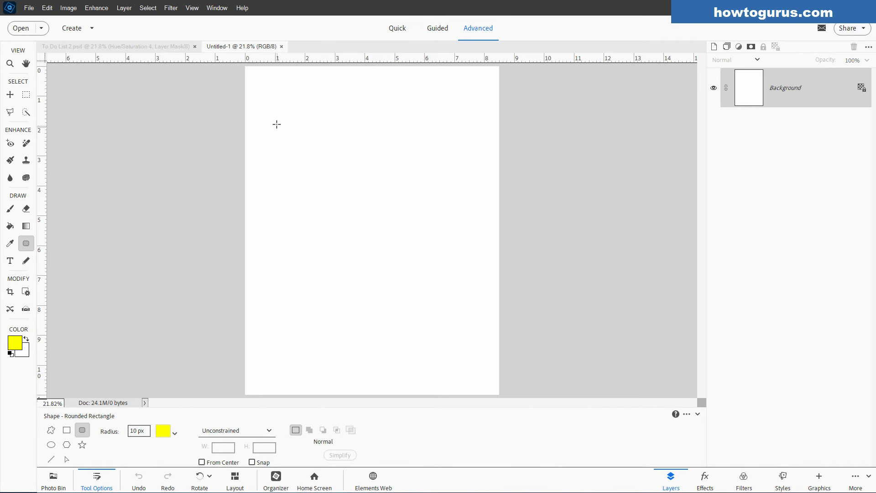
# Try a 10 px radius rectangle in the page's upper-left area, undo it and redraw it about 2.6 by 2.1 inches with a 50 px radius
pyautogui.moveTo(275, 112); pyautogui.dragTo(336, 165)
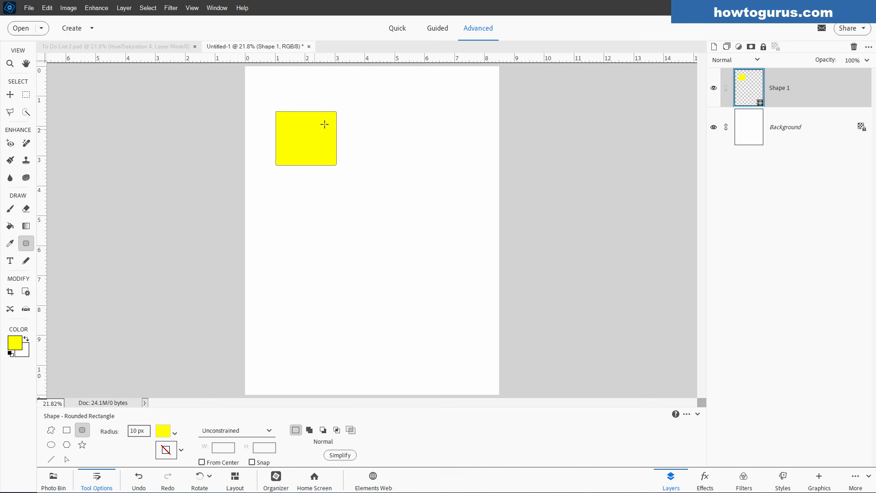
pyautogui.hotkey('ctrl', 'z')
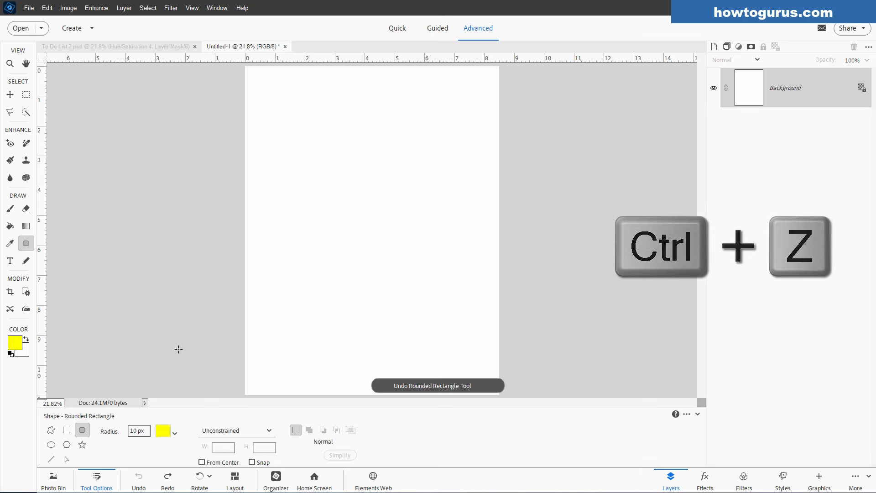
pyautogui.moveTo(136, 432); pyautogui.dragTo(128, 431)
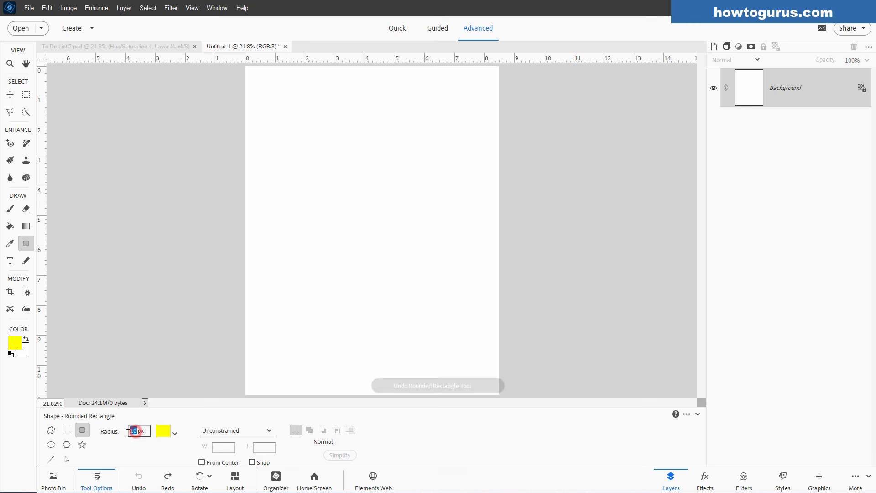
pyautogui.write('50')
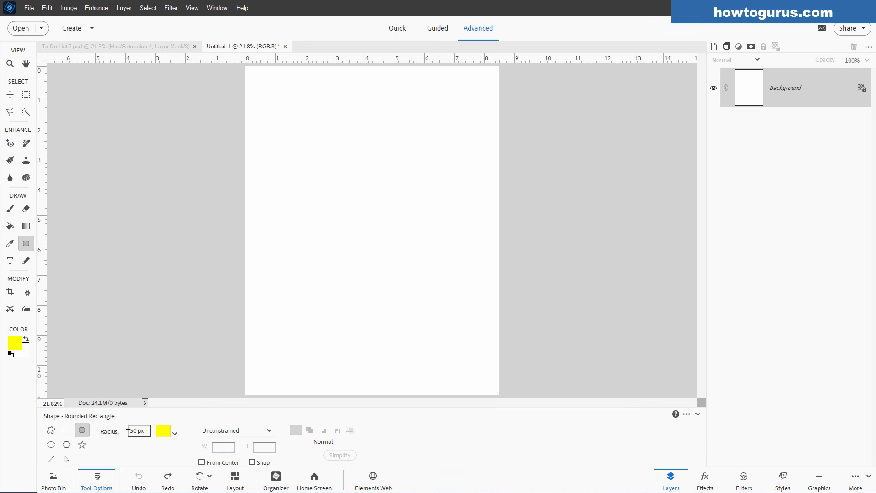
pyautogui.moveTo(274, 107); pyautogui.dragTo(295, 161)
pyautogui.click(10, 94)
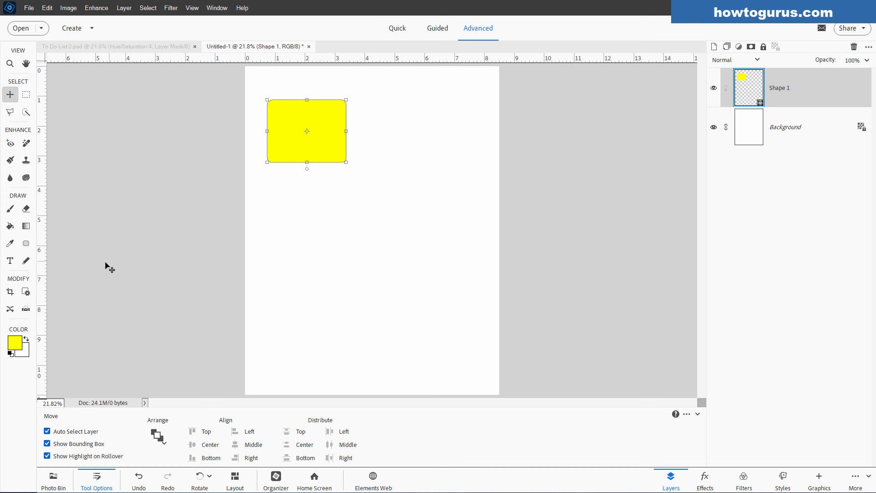
# Draw a second yellow rounded rectangle, about 3 by 2.3 inches with a 100 px radius, below the first, and select the upper one
pyautogui.click(26, 243)
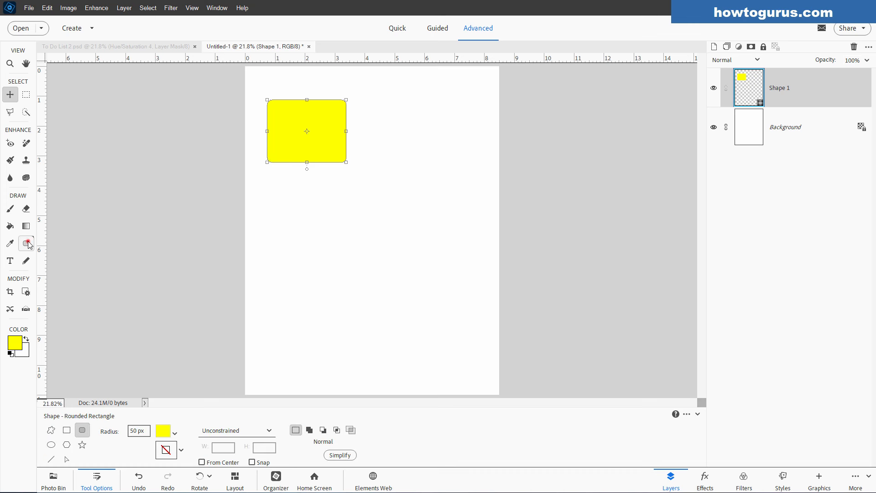
pyautogui.doubleClick(137, 430)
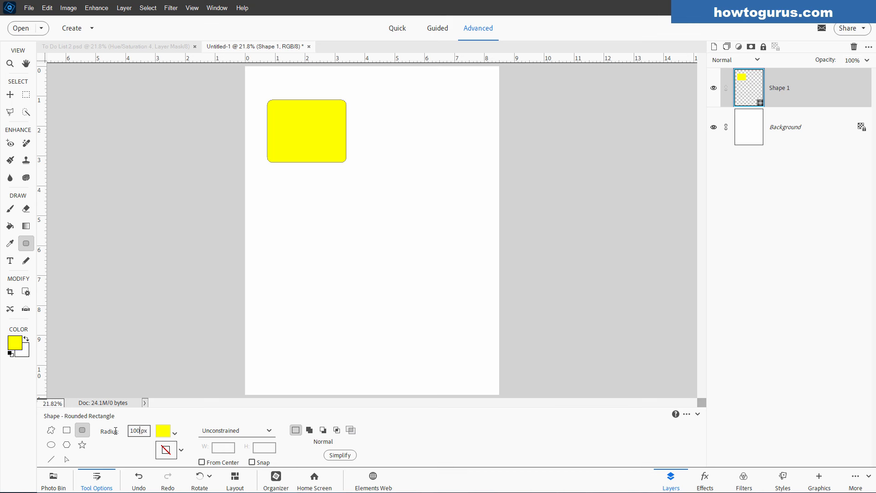
pyautogui.moveTo(273, 203); pyautogui.dragTo(364, 271)
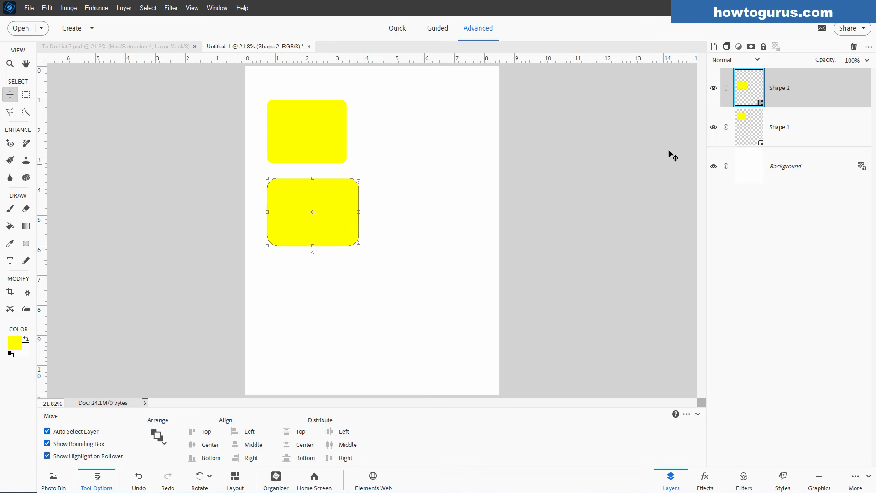
pyautogui.click(343, 129)
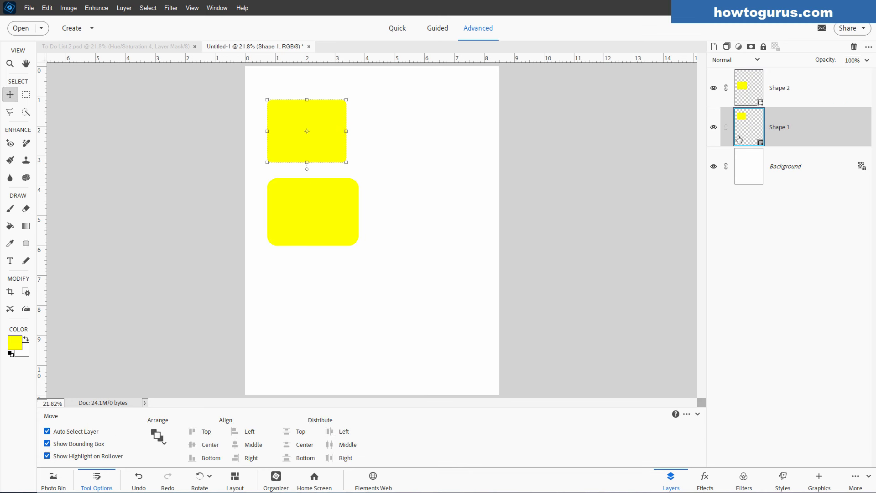
# Delete the upper yellow shape and move the remaining rounded rectangle up into its place in the page's upper-left area
pyautogui.press('Delete')
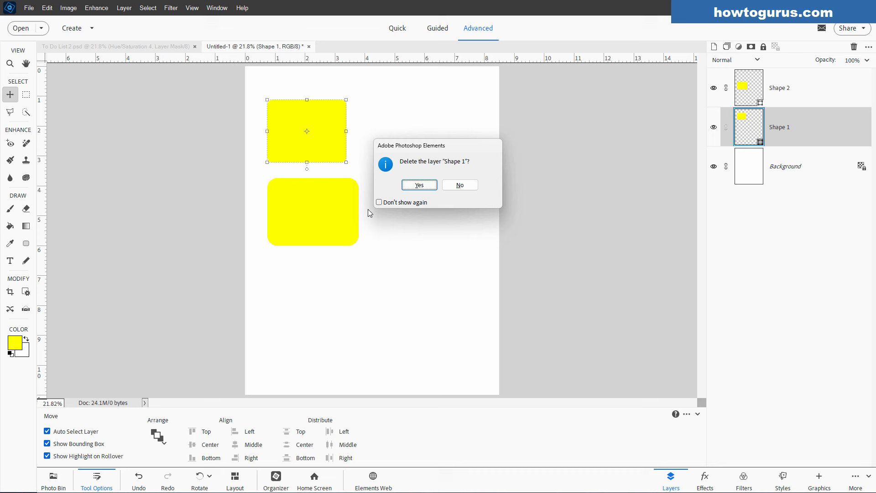
pyautogui.click(419, 185)
pyautogui.moveTo(326, 217); pyautogui.dragTo(328, 148)
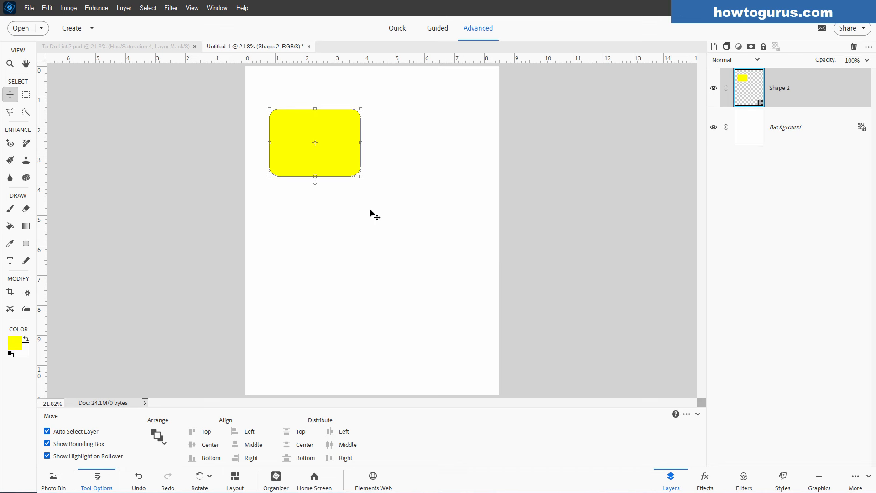
pyautogui.click(413, 211)
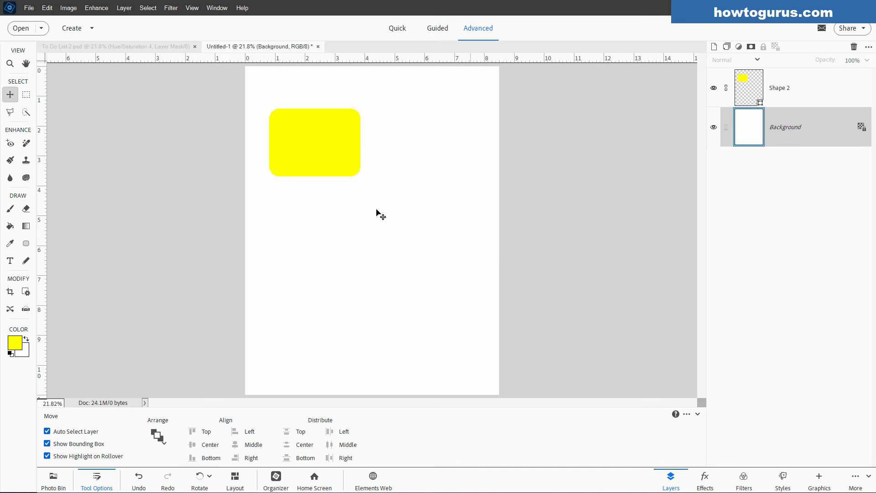
pyautogui.moveTo(329, 163); pyautogui.dragTo(324, 164)
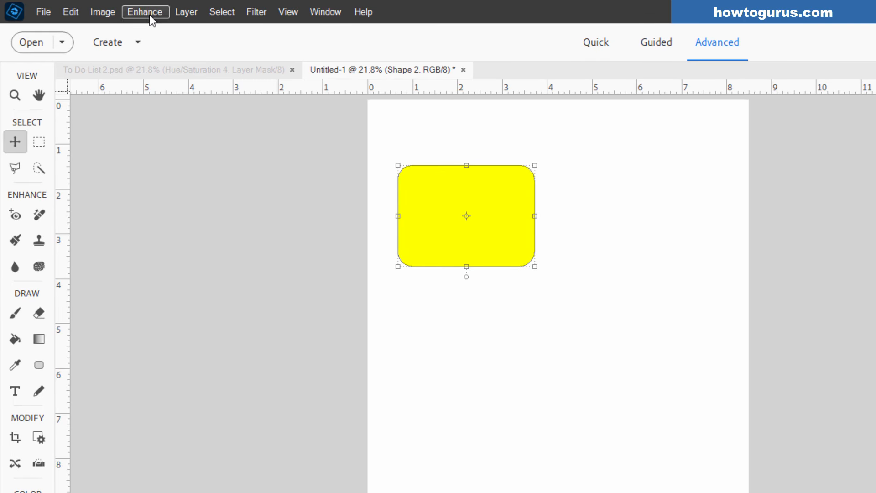
# Add a black 2 px outside stroke at 100% opacity to the yellow rounded rectangle through its layer style settings
pyautogui.click(124, 8)
pyautogui.moveTo(223, 90)
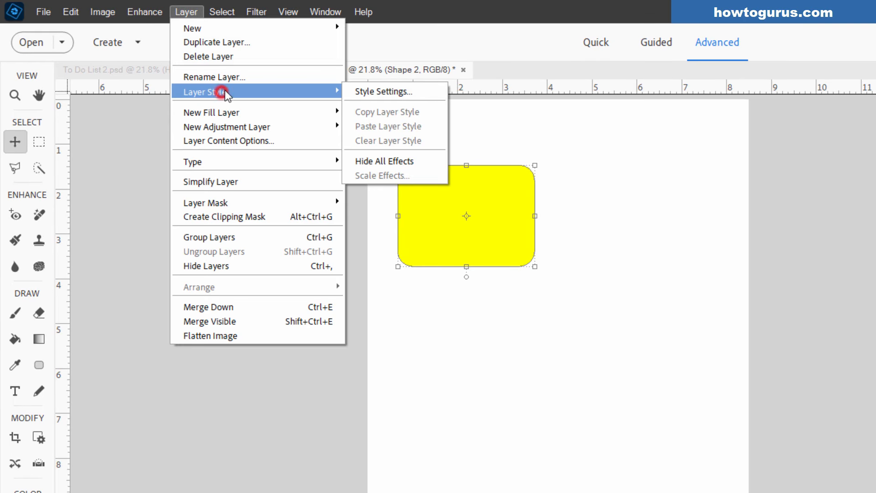
pyautogui.click(377, 92)
pyautogui.click(608, 362)
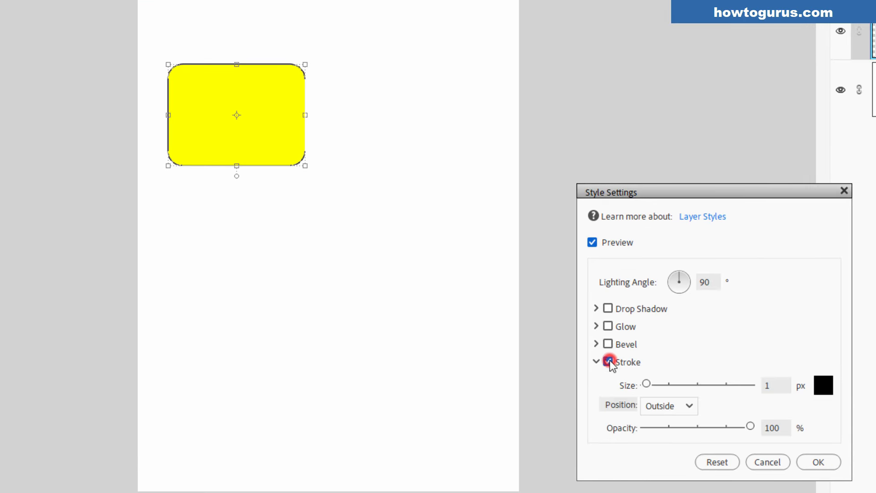
pyautogui.doubleClick(774, 385)
pyautogui.write('2')
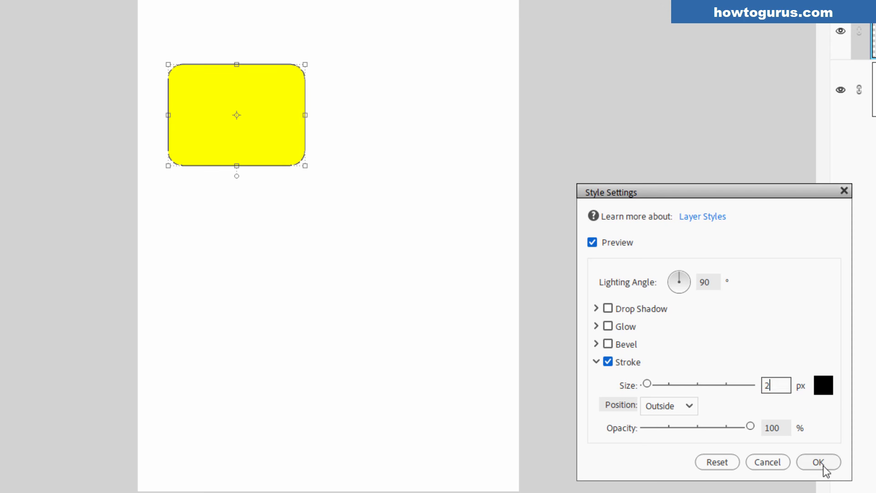
pyautogui.click(824, 466)
pyautogui.click(363, 255)
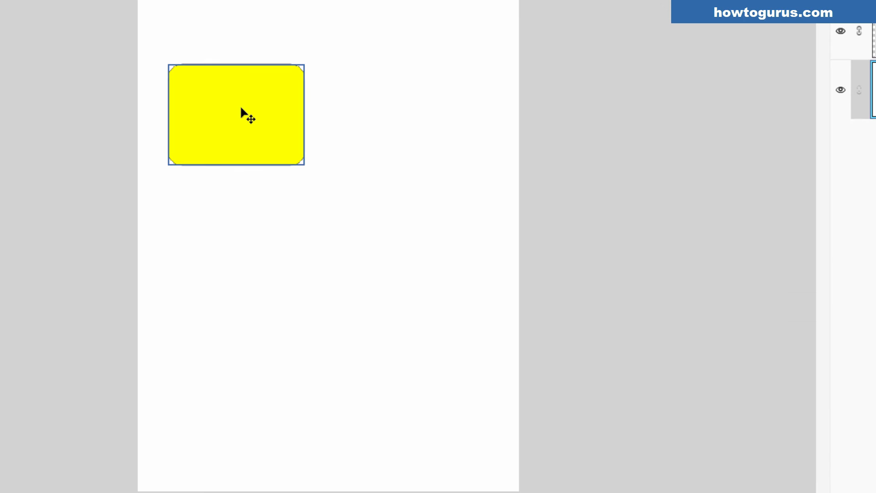
# Set the stroke size of the yellow rounded rectangle to 5 px
pyautogui.scroll(5, 368, 143)
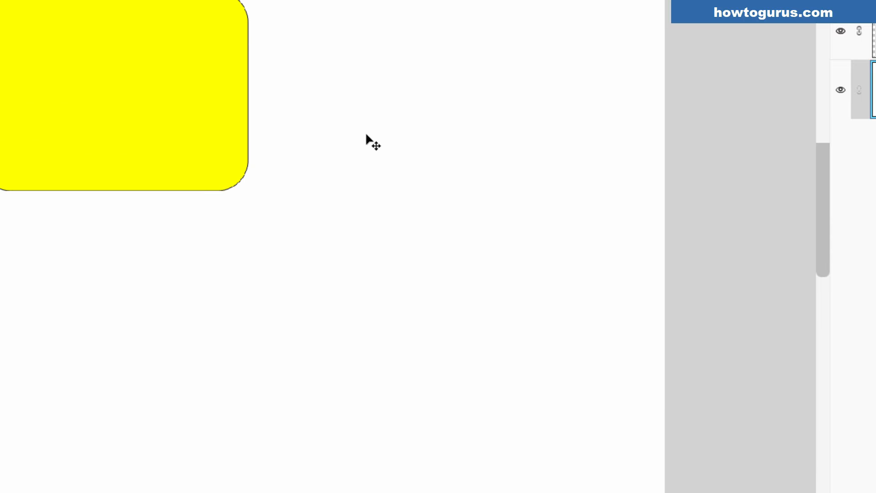
pyautogui.scroll(-2, 364, 133)
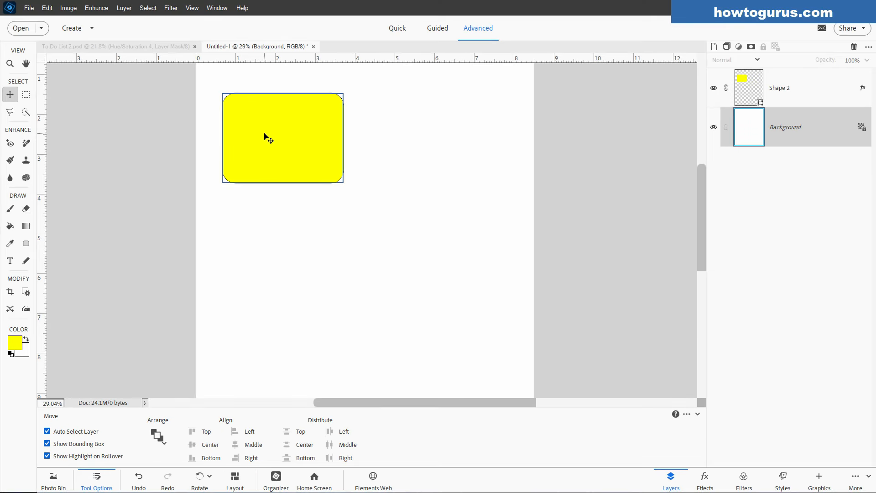
pyautogui.click(811, 92)
pyautogui.doubleClick(863, 89)
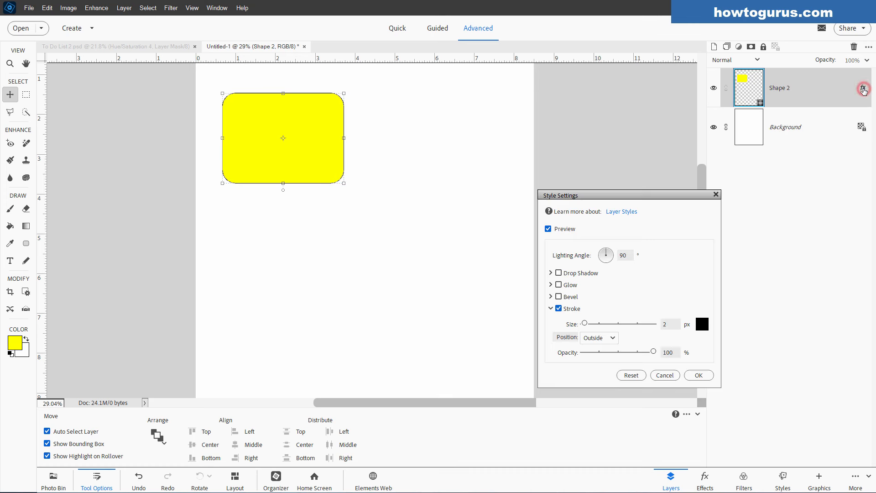
pyautogui.doubleClick(669, 324)
pyautogui.write('5')
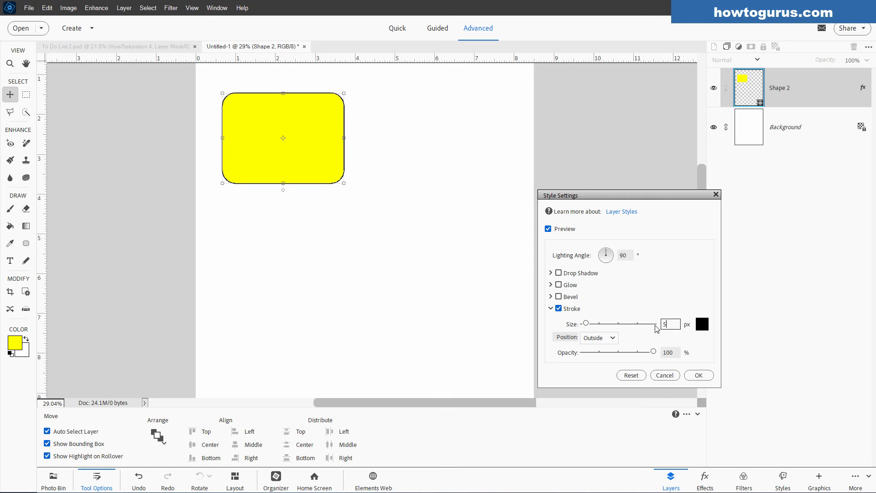
pyautogui.click(706, 373)
pyautogui.click(394, 147)
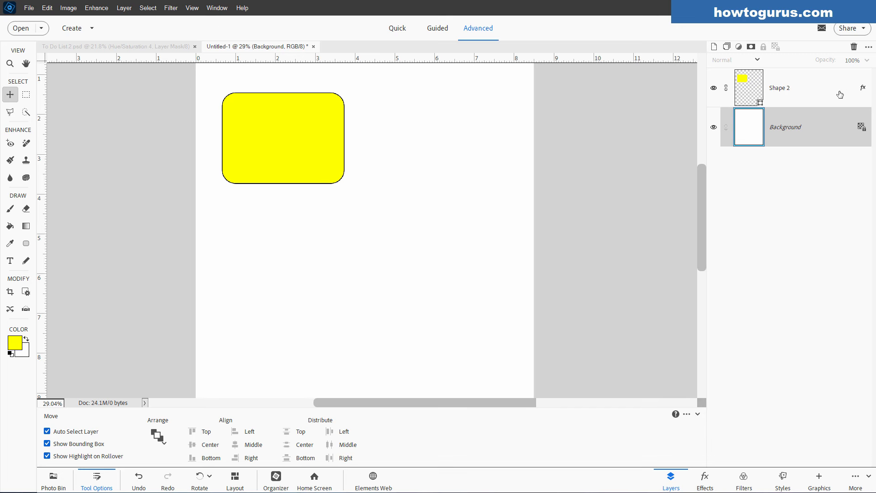
# Give the yellow shape a drop shadow with size 37 px, distance 17 px, 71% opacity and a lighting angle of 135°
pyautogui.doubleClick(861, 92)
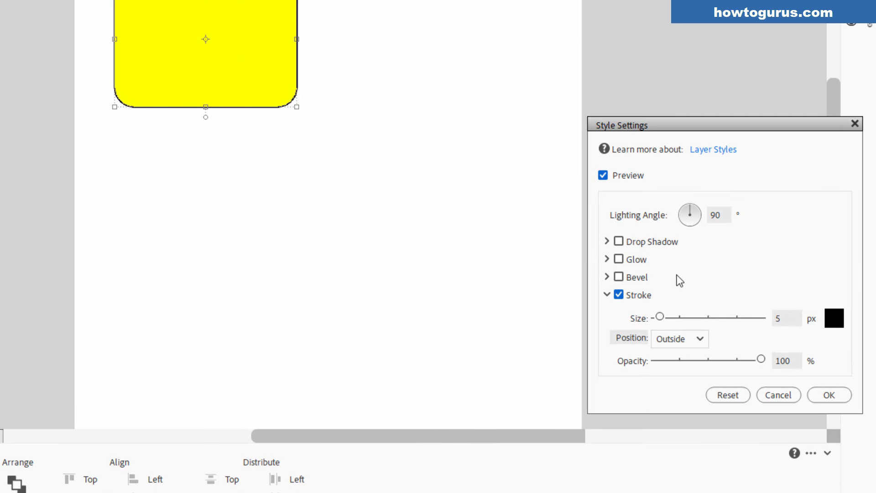
pyautogui.click(619, 241)
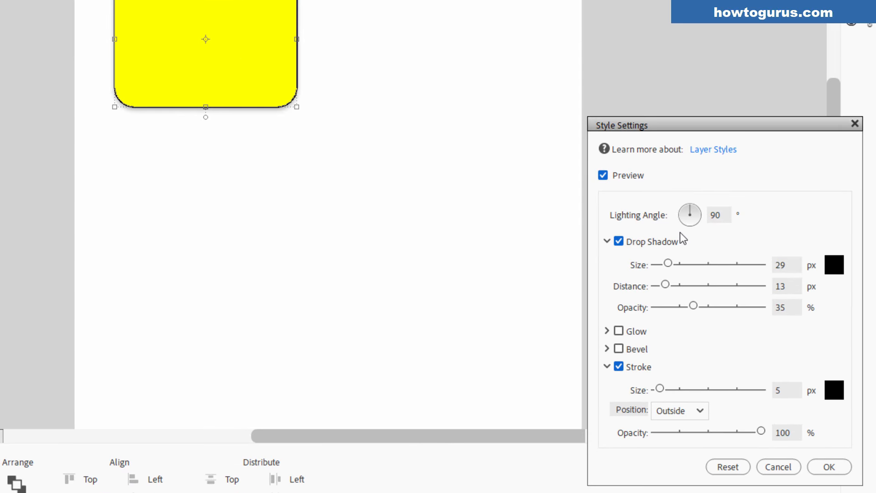
pyautogui.moveTo(691, 216); pyautogui.dragTo(687, 215)
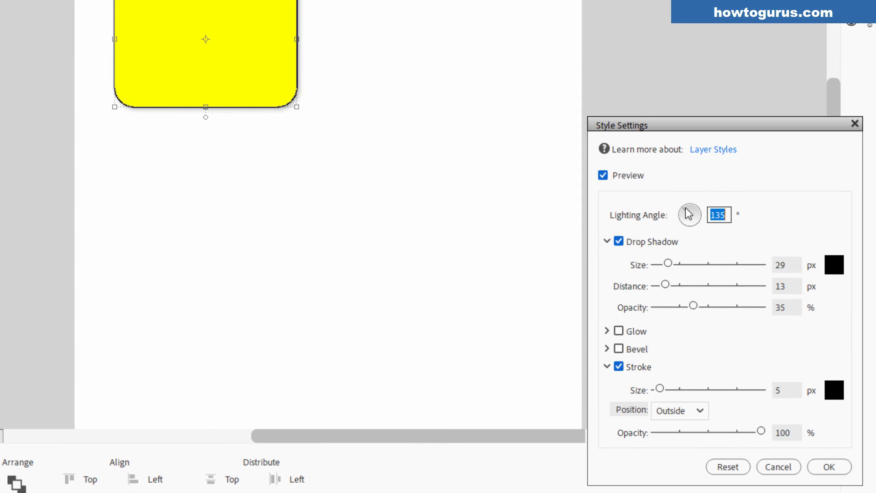
pyautogui.moveTo(705, 306); pyautogui.dragTo(727, 305)
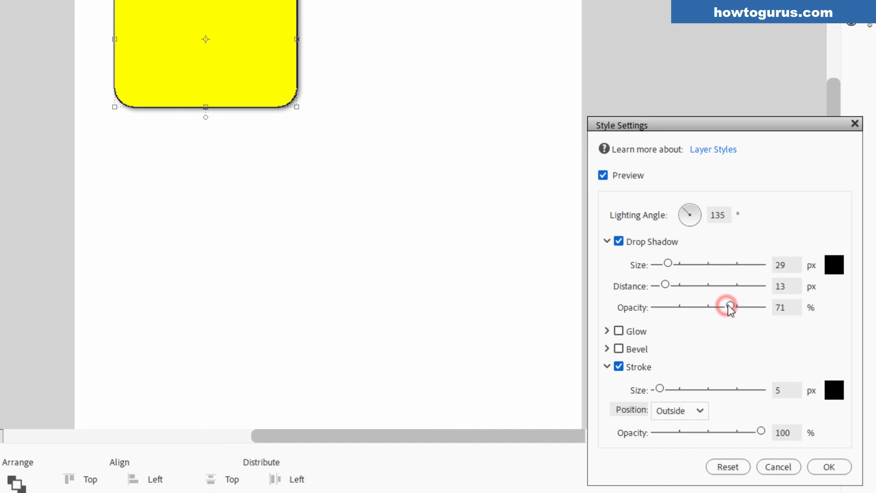
pyautogui.moveTo(665, 285); pyautogui.dragTo(708, 288)
pyautogui.moveTo(667, 266)
pyautogui.mouseDown()
pyautogui.moveTo(685, 264)
pyautogui.moveTo(669, 264)
pyautogui.mouseUp()
pyautogui.moveTo(708, 285); pyautogui.dragTo(671, 291)
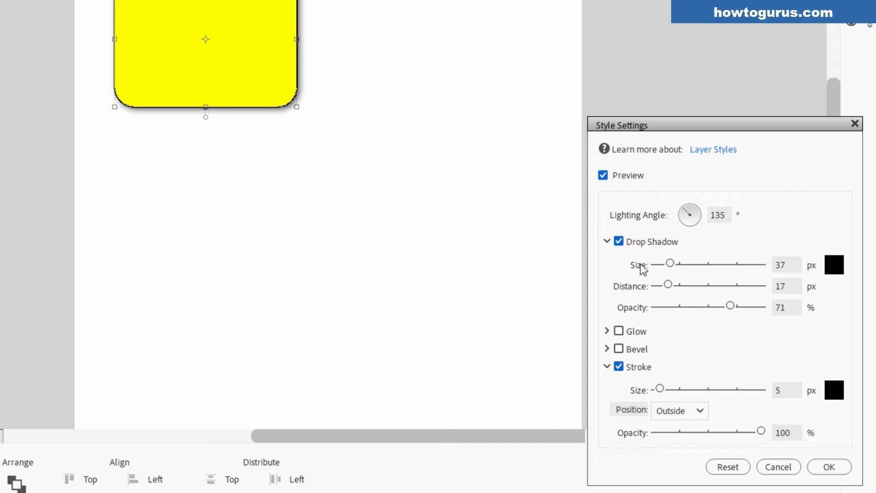
pyautogui.click(816, 463)
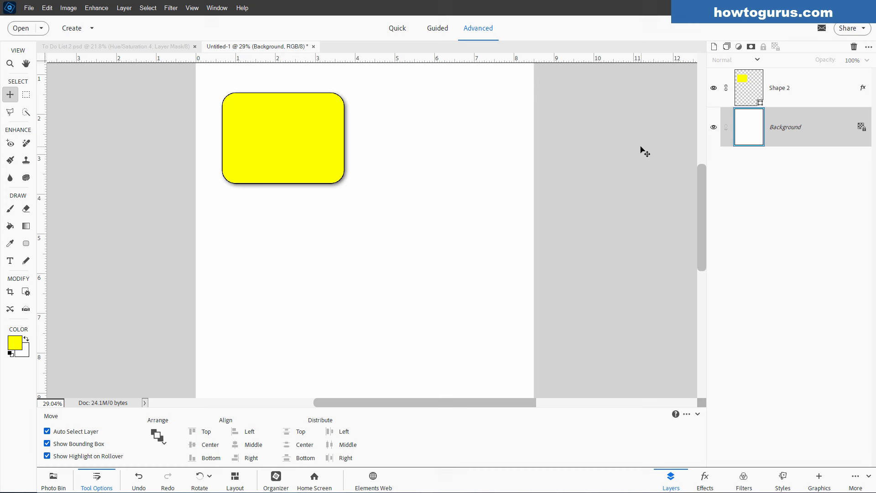
# Duplicate the styled yellow shape and place the copy beside the original on the page's right half
pyautogui.click(792, 96)
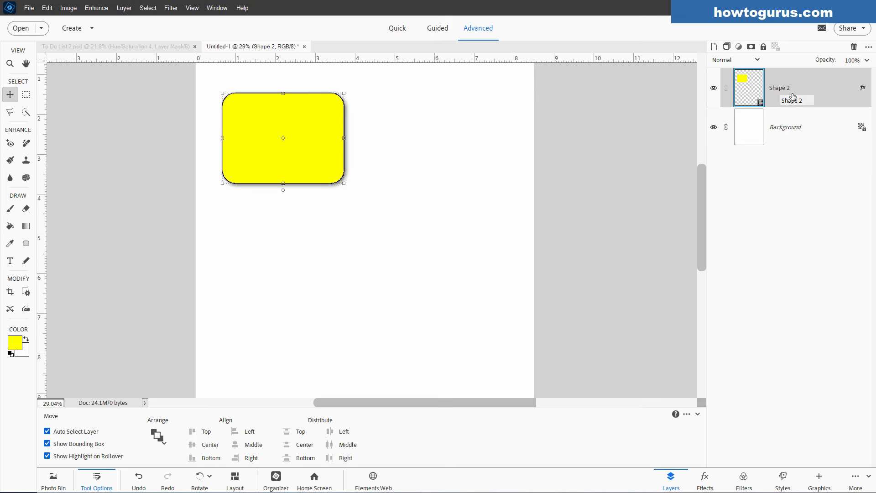
pyautogui.rightClick(788, 96)
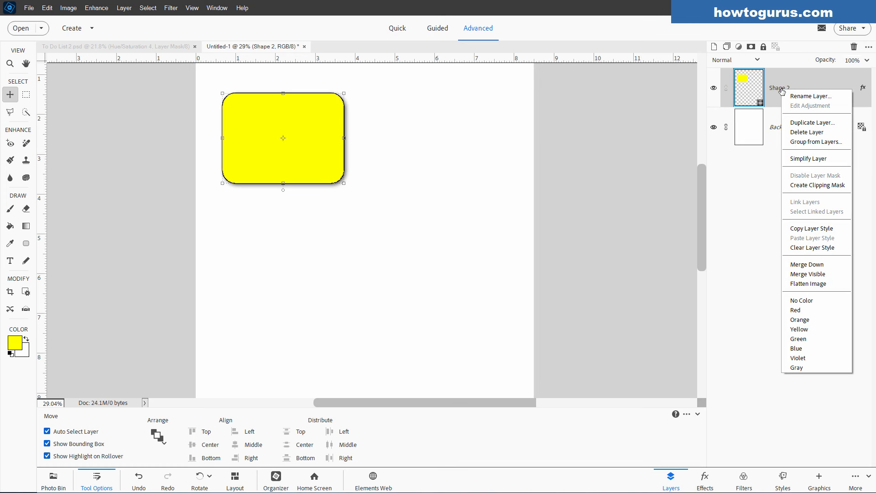
pyautogui.click(801, 120)
pyautogui.click(514, 149)
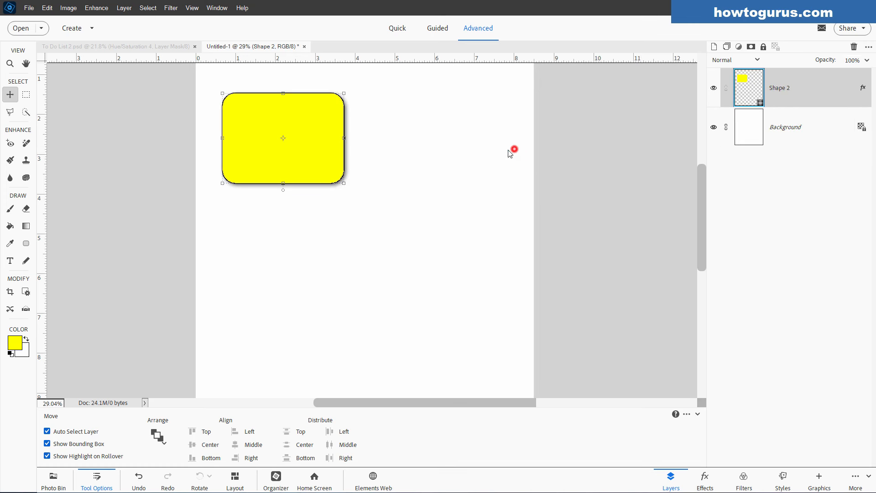
pyautogui.moveTo(303, 161); pyautogui.dragTo(458, 164)
pyautogui.scroll(1, 699, 198)
pyautogui.hotkey('ctrl', '0')
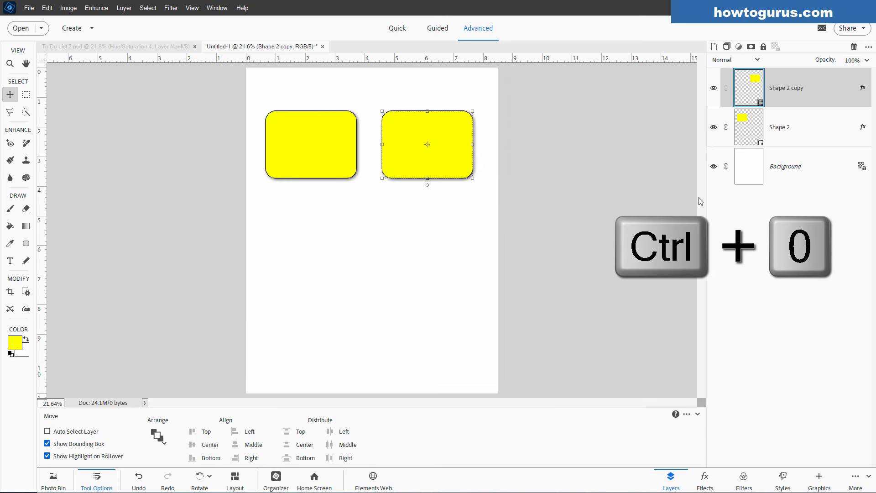
pyautogui.click(315, 184)
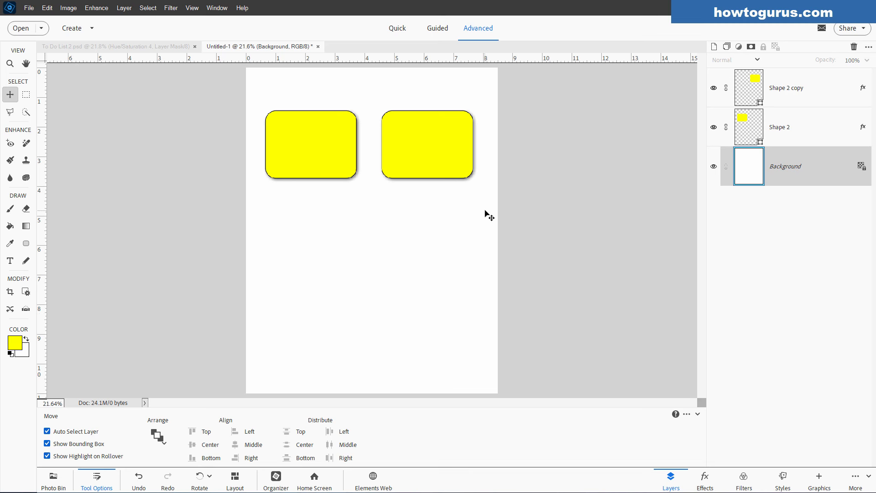
# Apply the cream-coloured textured background graphic to the page and return to the layer list
pyautogui.click(819, 477)
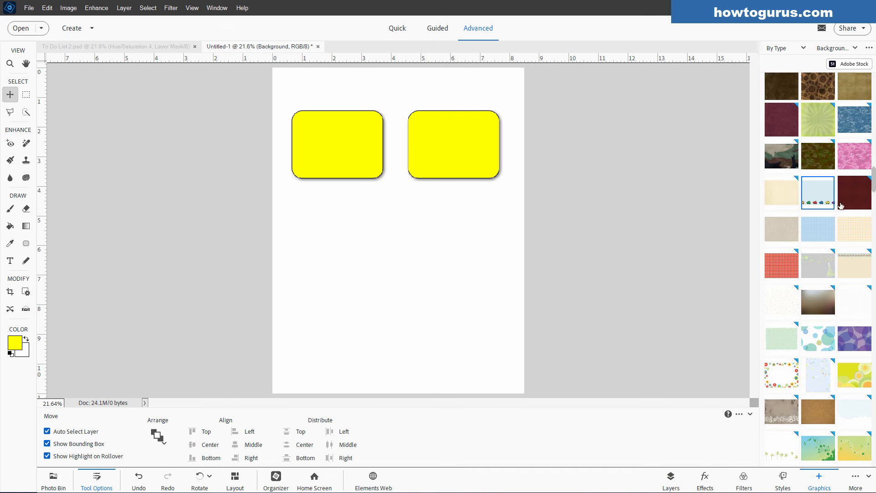
pyautogui.doubleClick(795, 194)
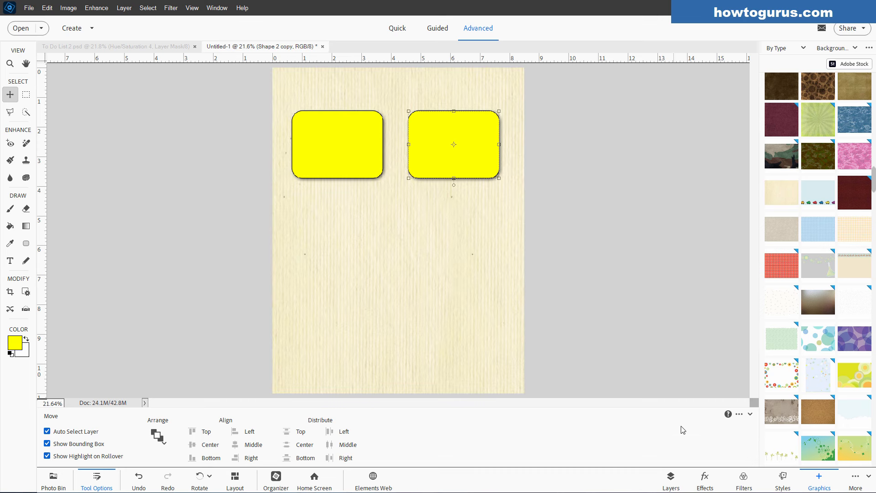
pyautogui.click(670, 479)
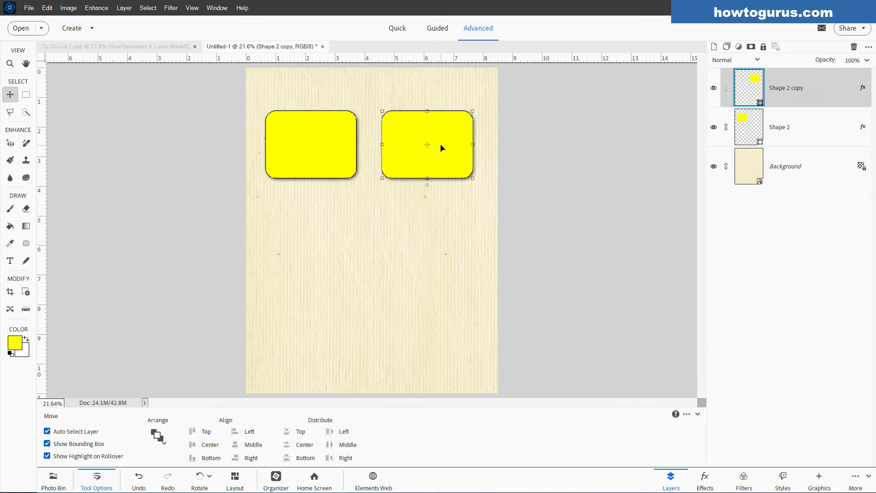
# Add a Hue/Saturation adjustment layer clipped to the copied shape and shift its colour to a soft golden orange
pyautogui.click(124, 8)
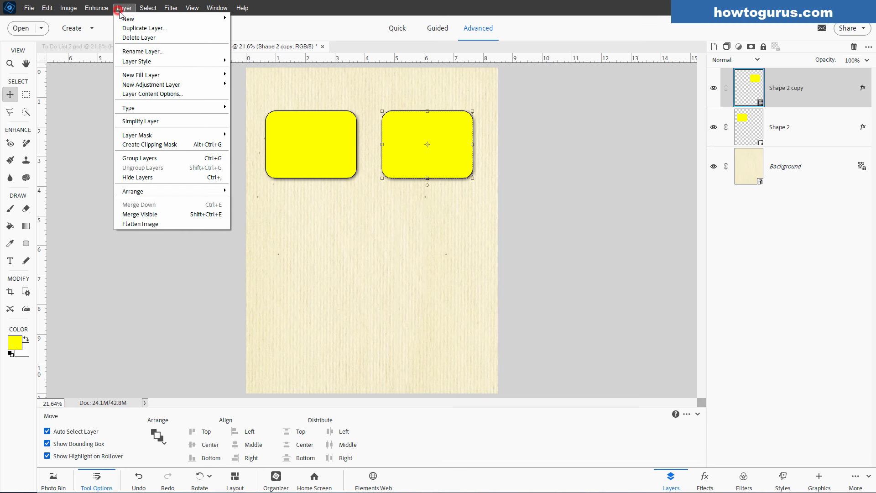
pyautogui.click(155, 83)
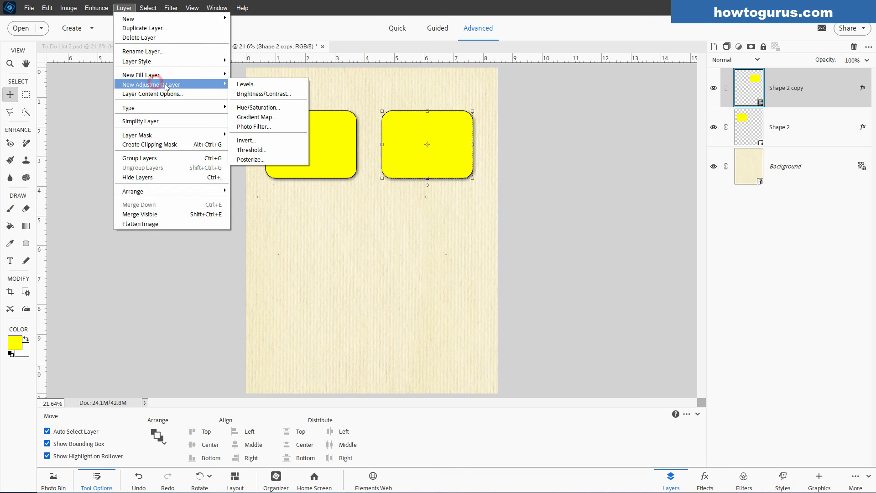
pyautogui.click(258, 108)
pyautogui.click(407, 167)
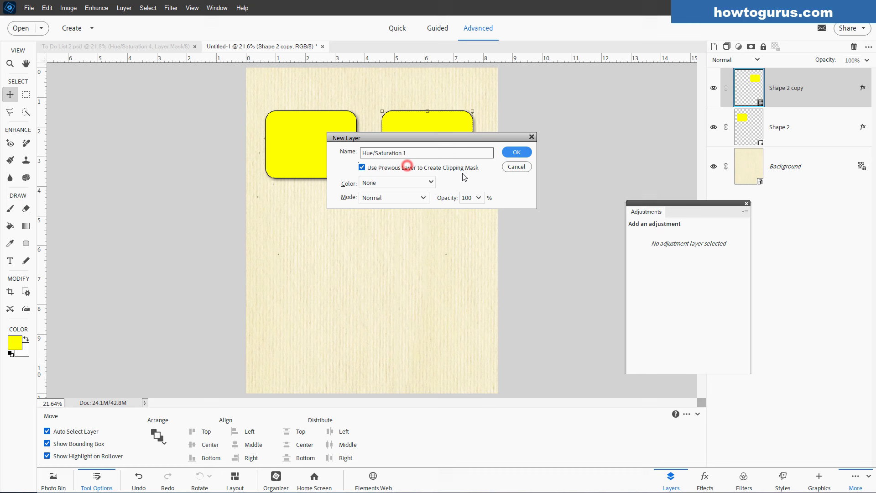
pyautogui.click(512, 152)
pyautogui.moveTo(697, 245); pyautogui.dragTo(705, 270)
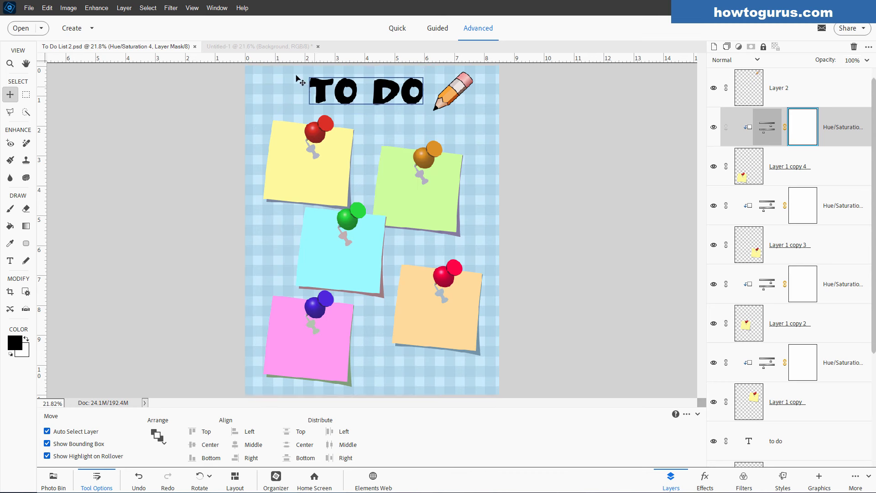
# Compare the rounded-rectangle page with the pinned-note page by switching to Untitled-1 and back to To Do List 2.psd
pyautogui.click(269, 46)
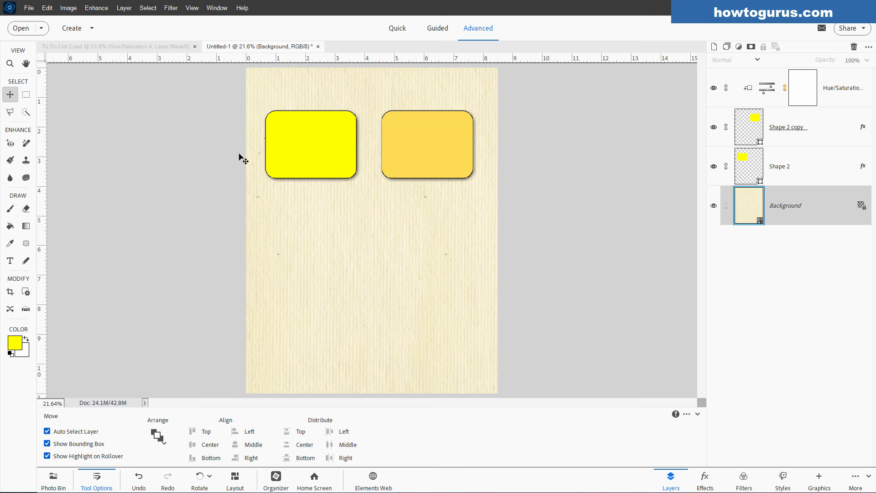
pyautogui.click(119, 46)
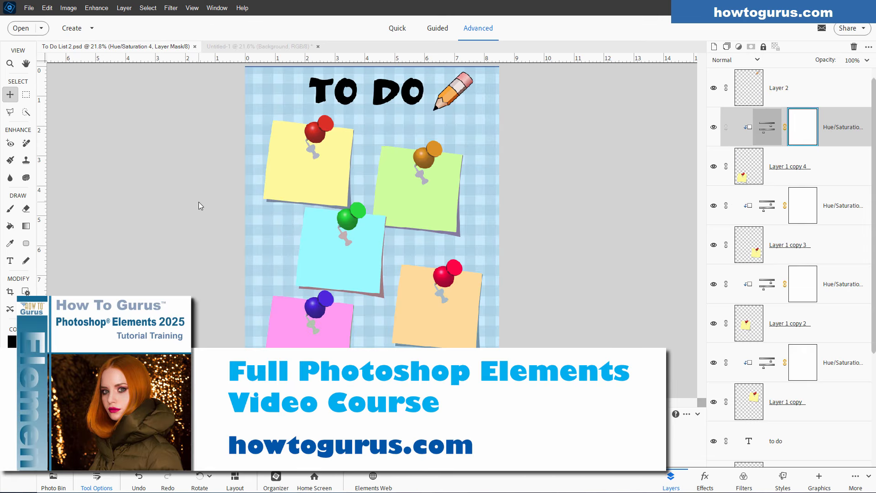